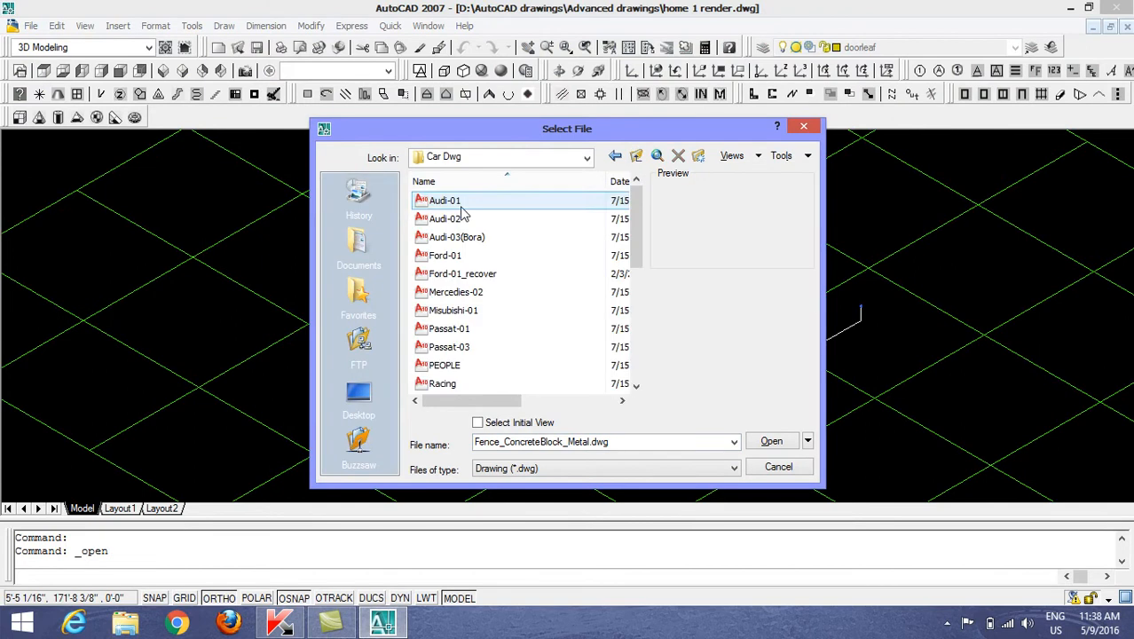
Preview the Audi, Ford, Passat, Misubishi and Mercedies drawings in the Car Dwg folder to compare the car models
click(450, 240)
click(443, 254)
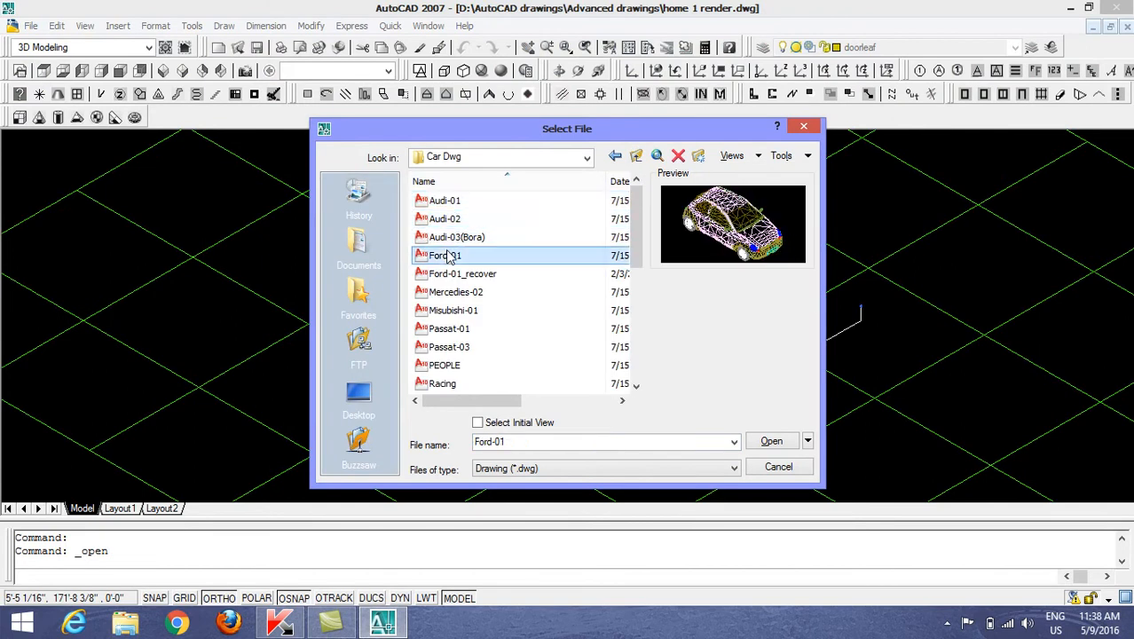
click(450, 273)
click(445, 256)
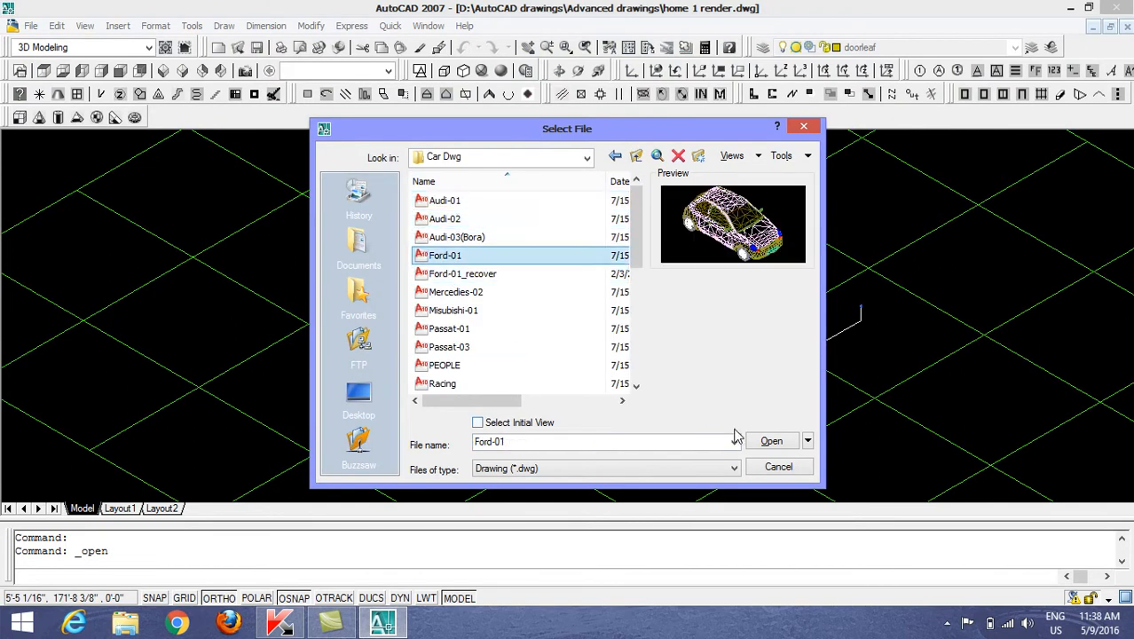
click(446, 364)
click(446, 350)
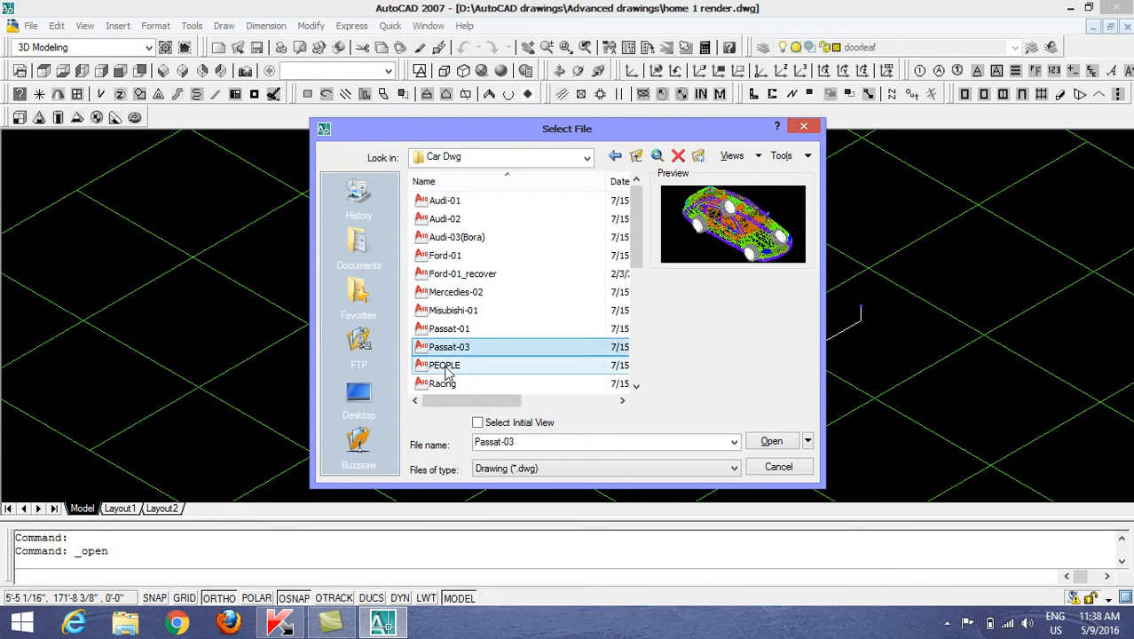
click(445, 384)
click(470, 346)
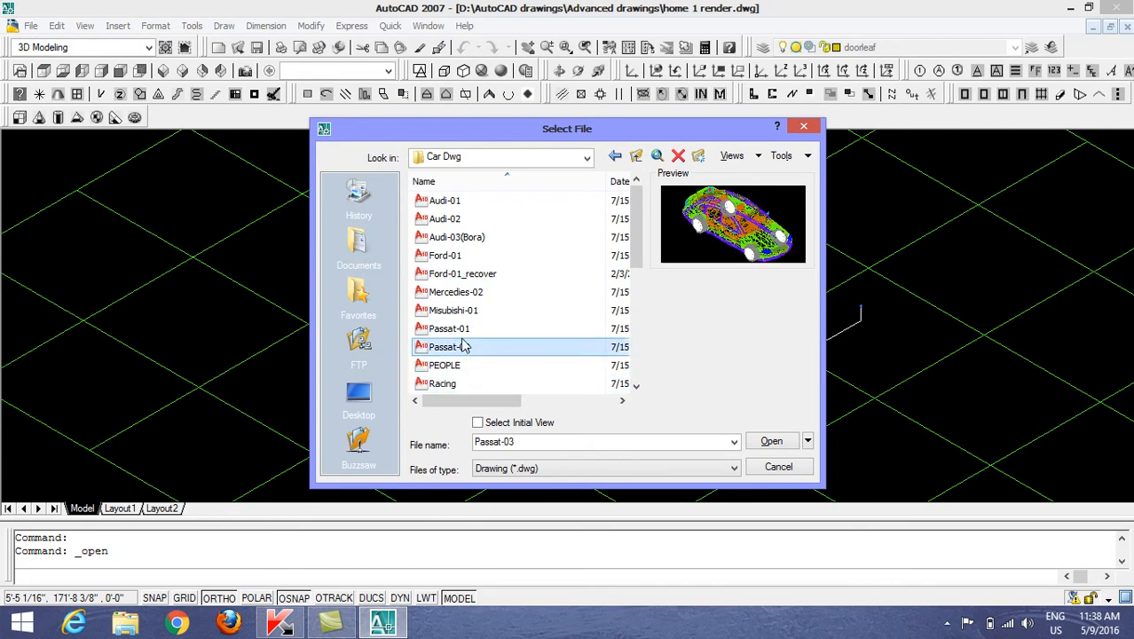
click(466, 329)
click(448, 311)
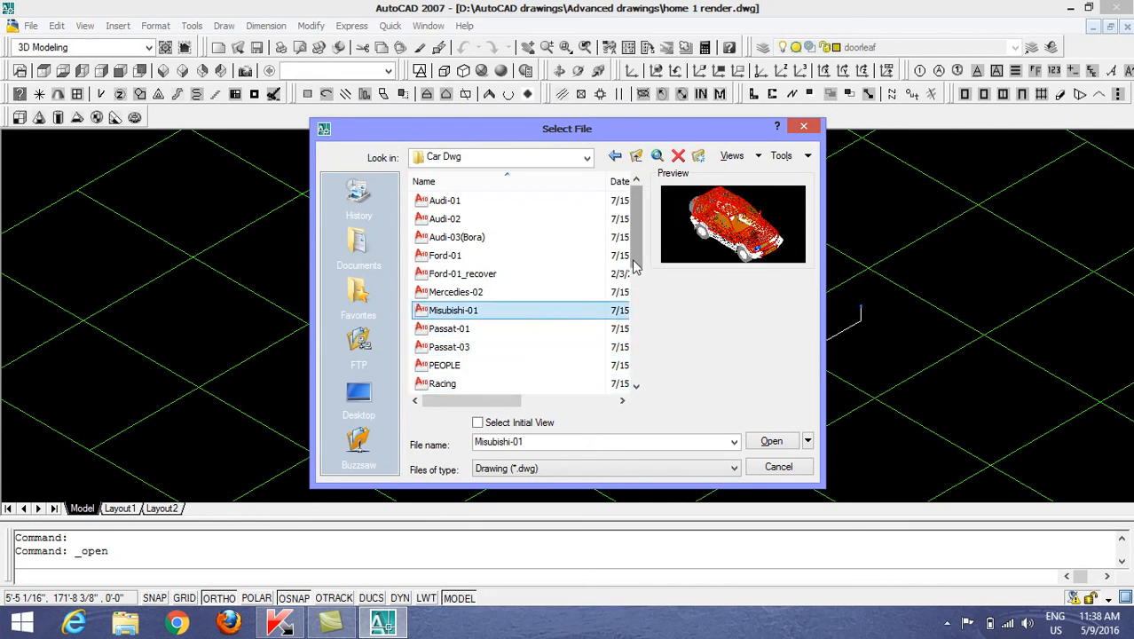
click(621, 291)
Preview the Saloon car drawings from Saloon-14(Mecred) back to Saloon-05(bmw) in the Car Dwg folder
drag(638, 264, 642, 307)
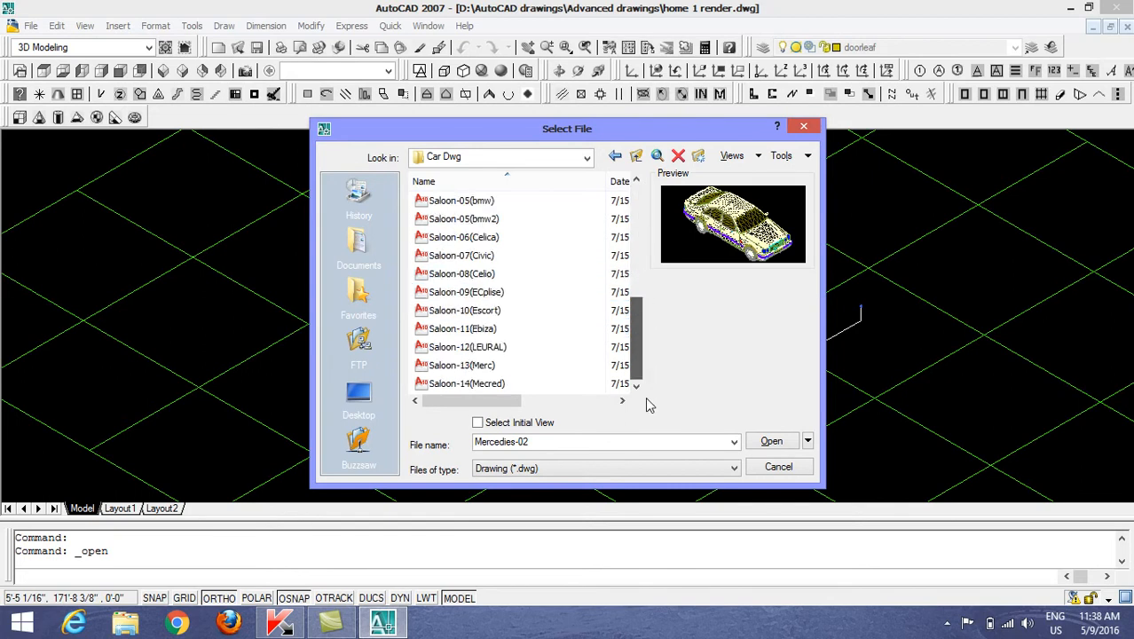
click(484, 381)
click(472, 365)
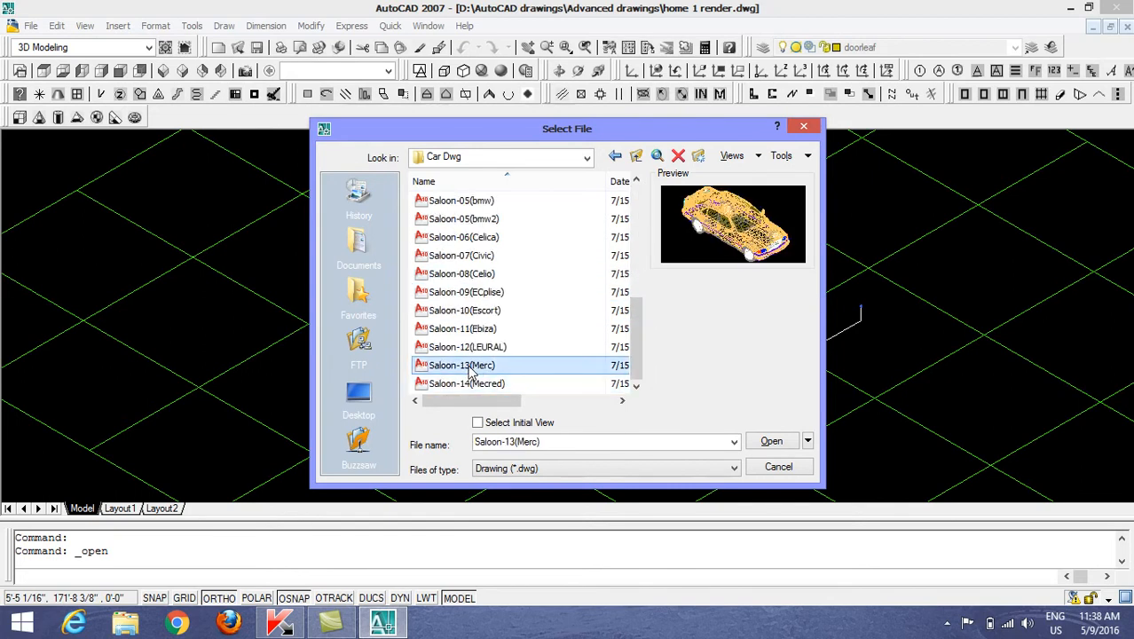
click(467, 349)
click(466, 333)
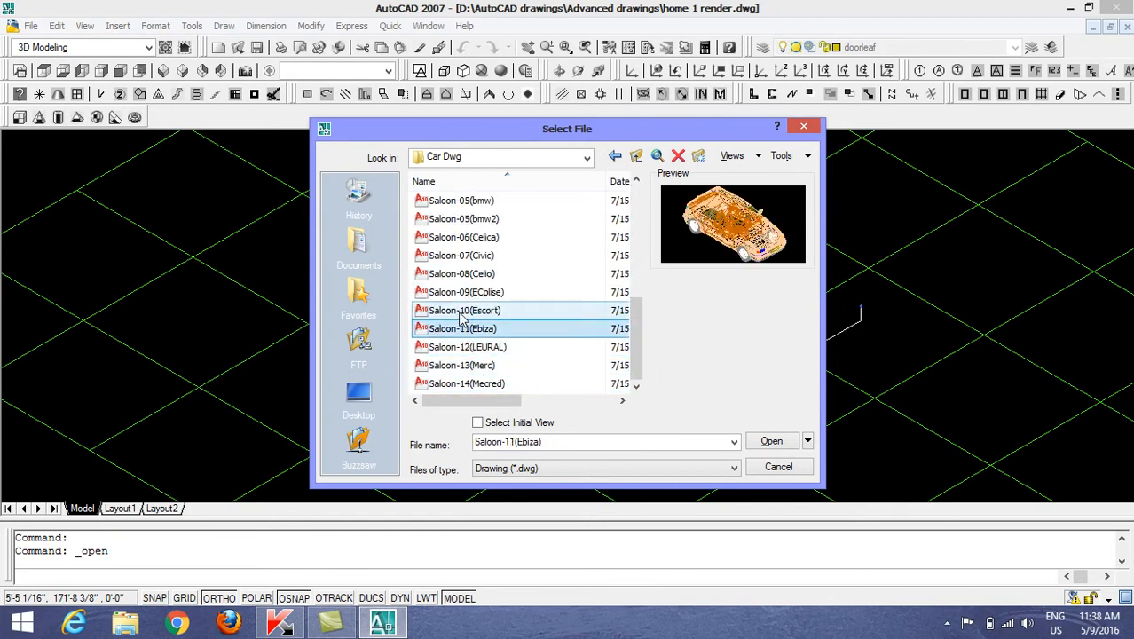
click(461, 314)
click(455, 297)
click(451, 277)
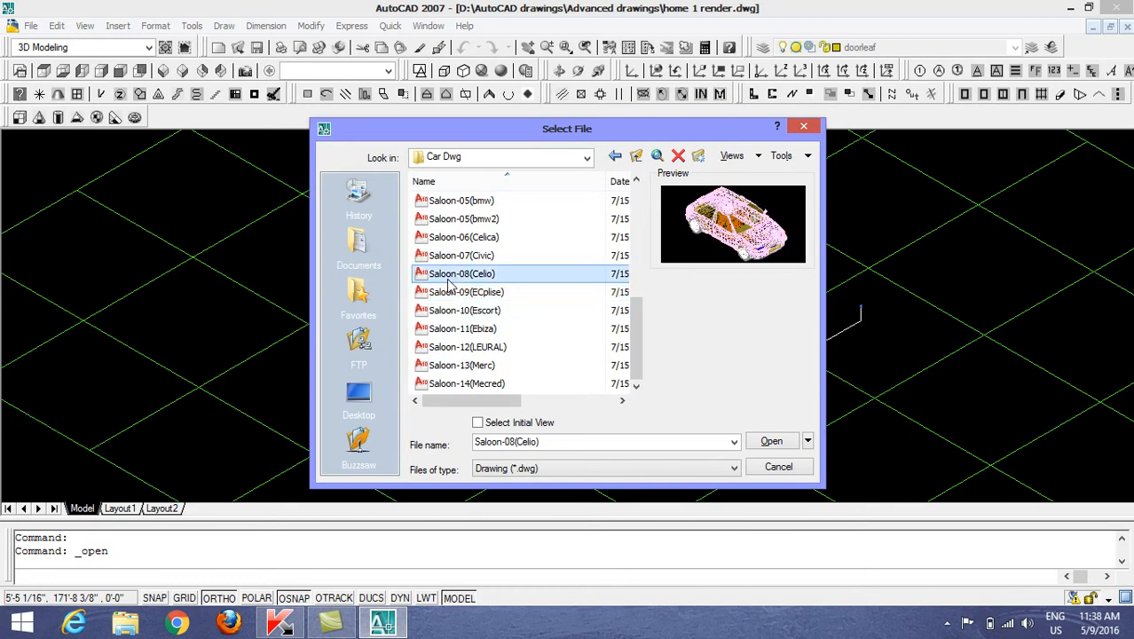
click(450, 258)
click(447, 240)
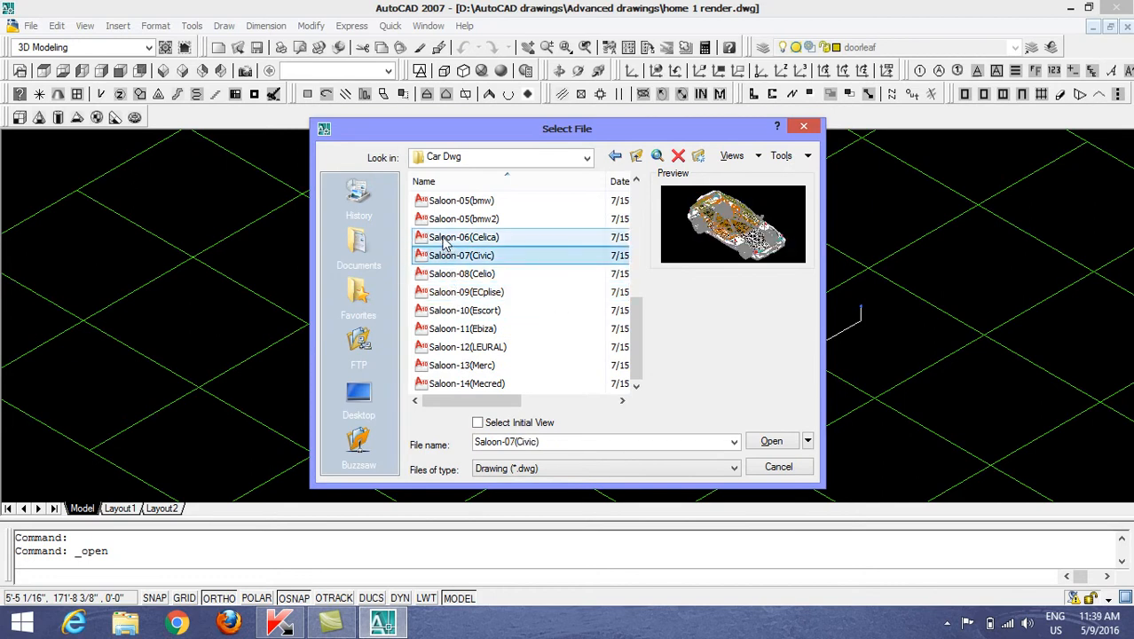
click(441, 221)
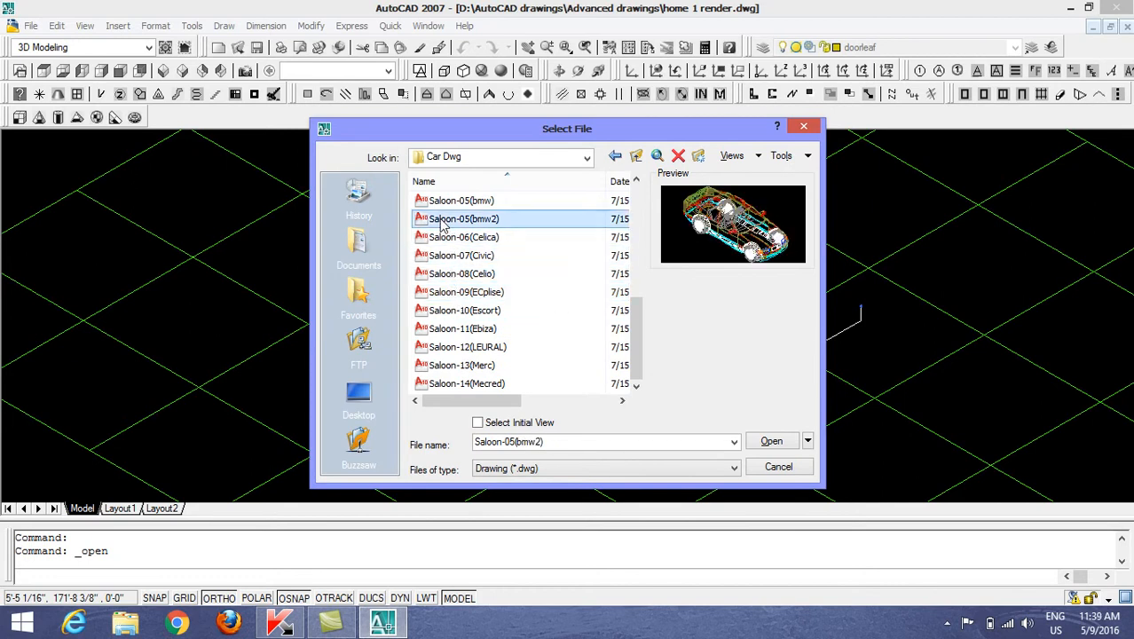
click(448, 201)
Open the Ford-01 drawing from the Car Dwg folder
drag(640, 347, 641, 232)
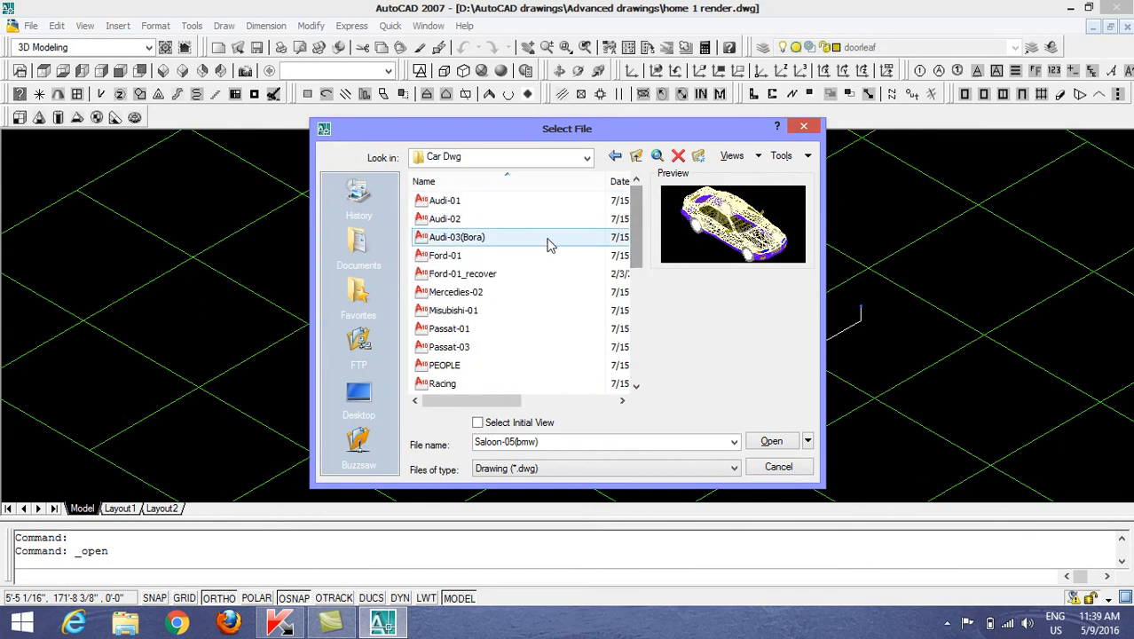
click(499, 243)
click(450, 258)
click(448, 275)
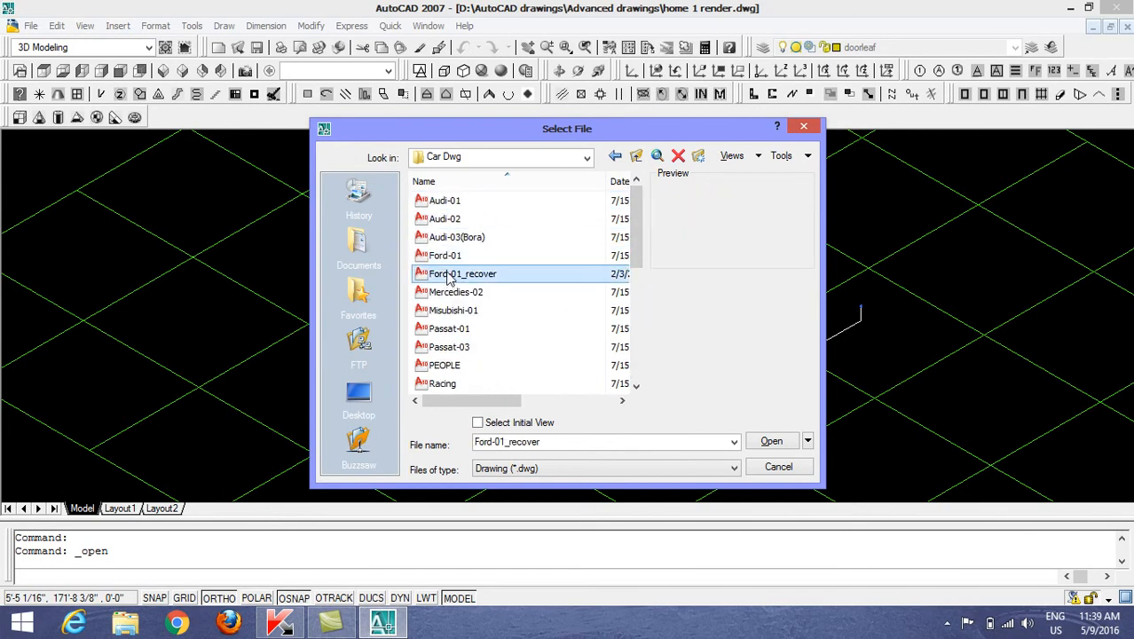
click(448, 257)
click(769, 442)
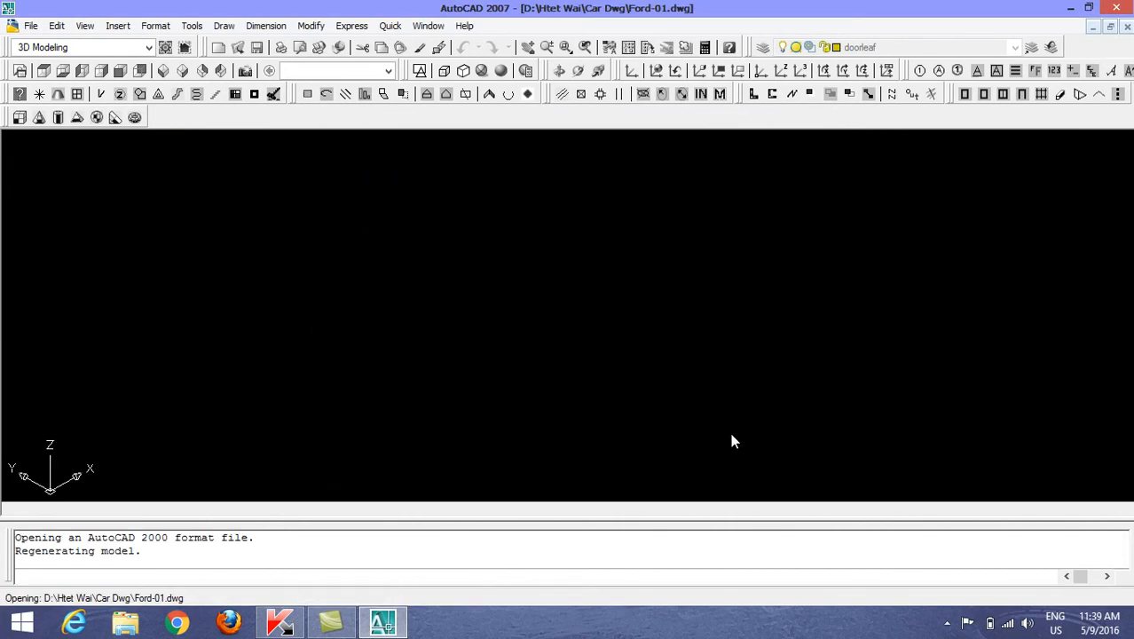
scroll(778, 375, down, 3)
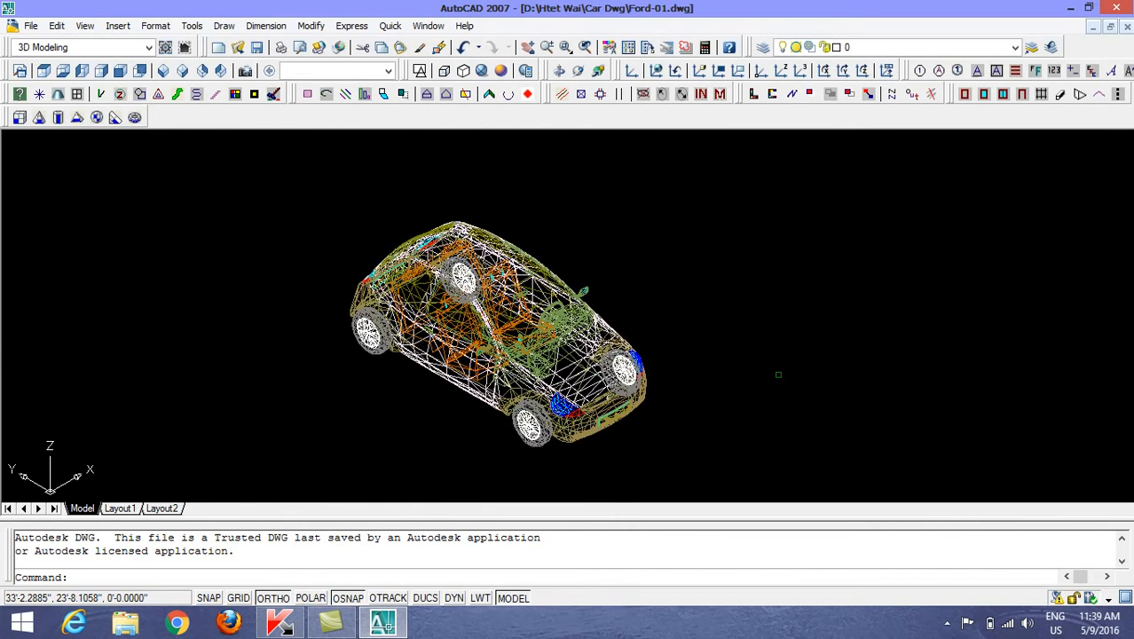
Copy all objects of the Ford car to the clipboard with a selection window around the whole model
key(ctrl+c)
click(283, 189)
click(639, 461)
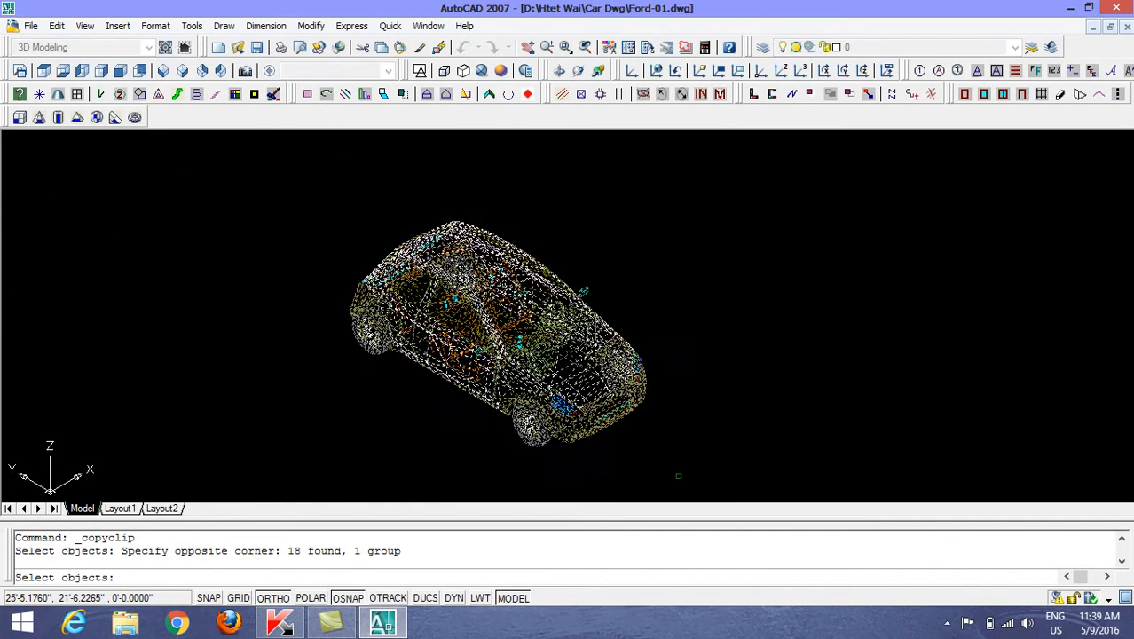
key(Return)
Close the Ford-01 drawing without saving changes and return to home 1 render.dwg
click(947, 624)
click(816, 420)
click(30, 26)
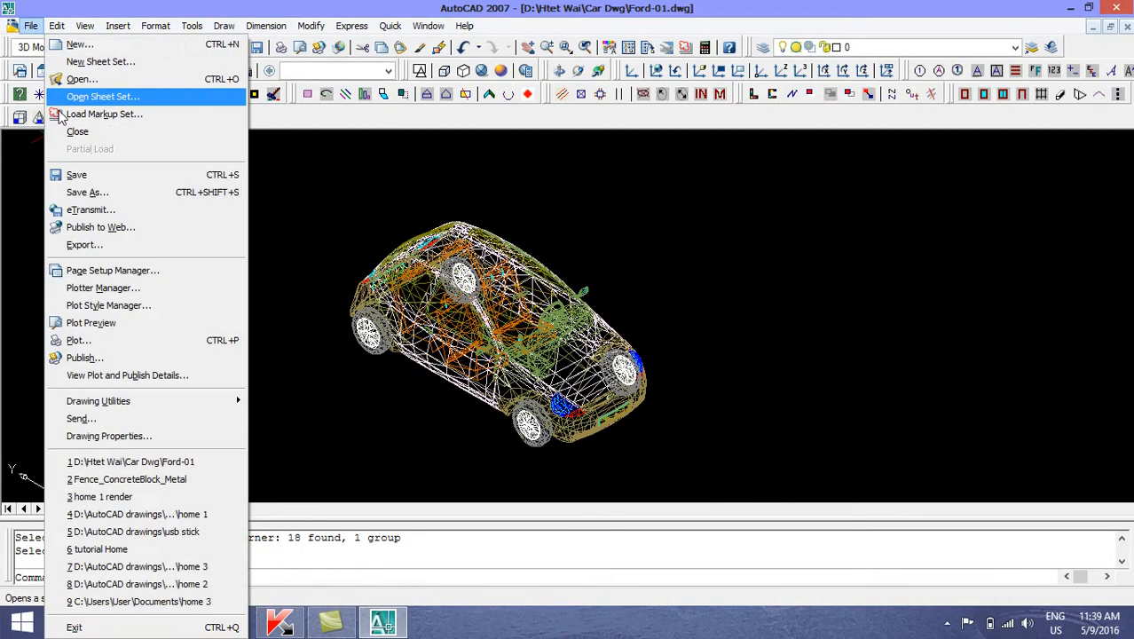
click(695, 460)
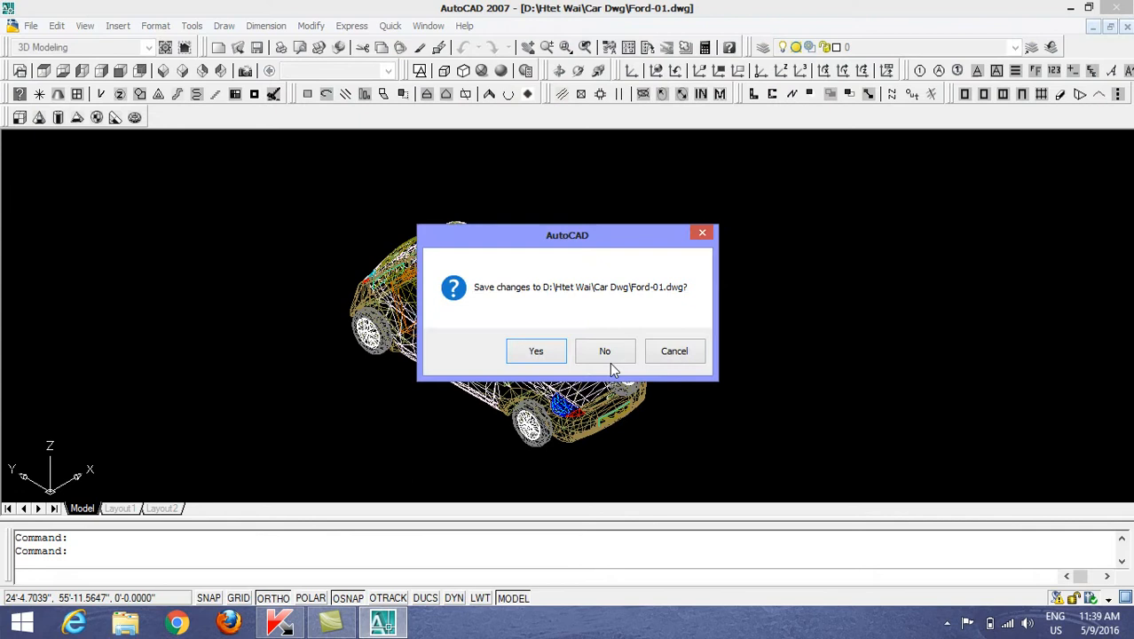
click(607, 353)
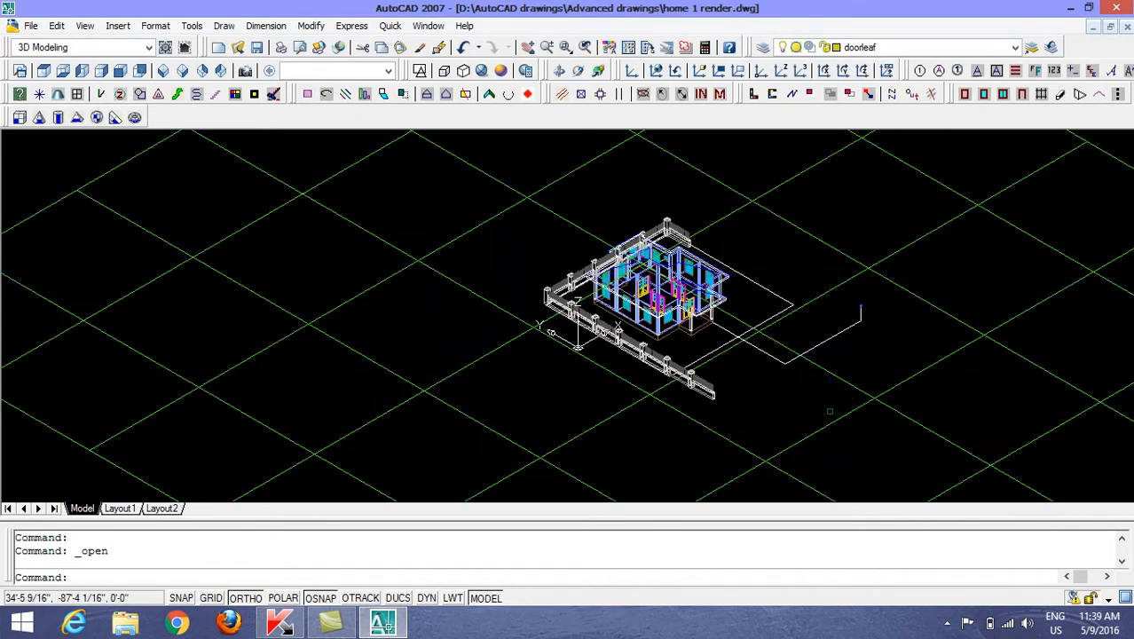
Paste the copied car into the house drawing, outside the plot beyond the front fence and porch
key(ctrl+v)
scroll(765, 365, up, 3)
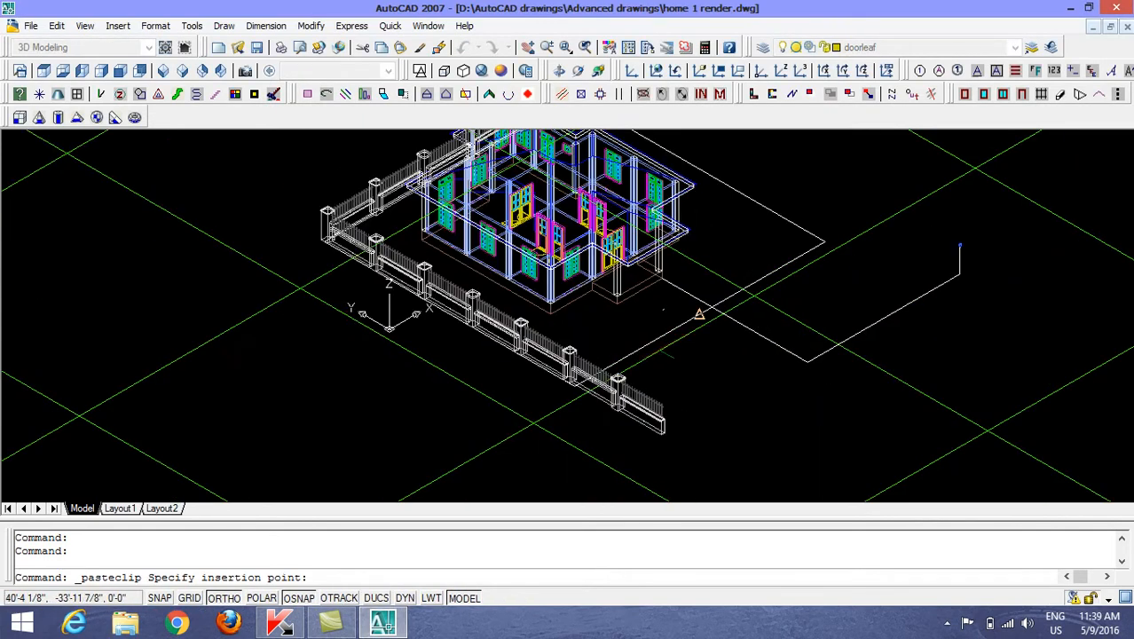
scroll(664, 356, up, 3)
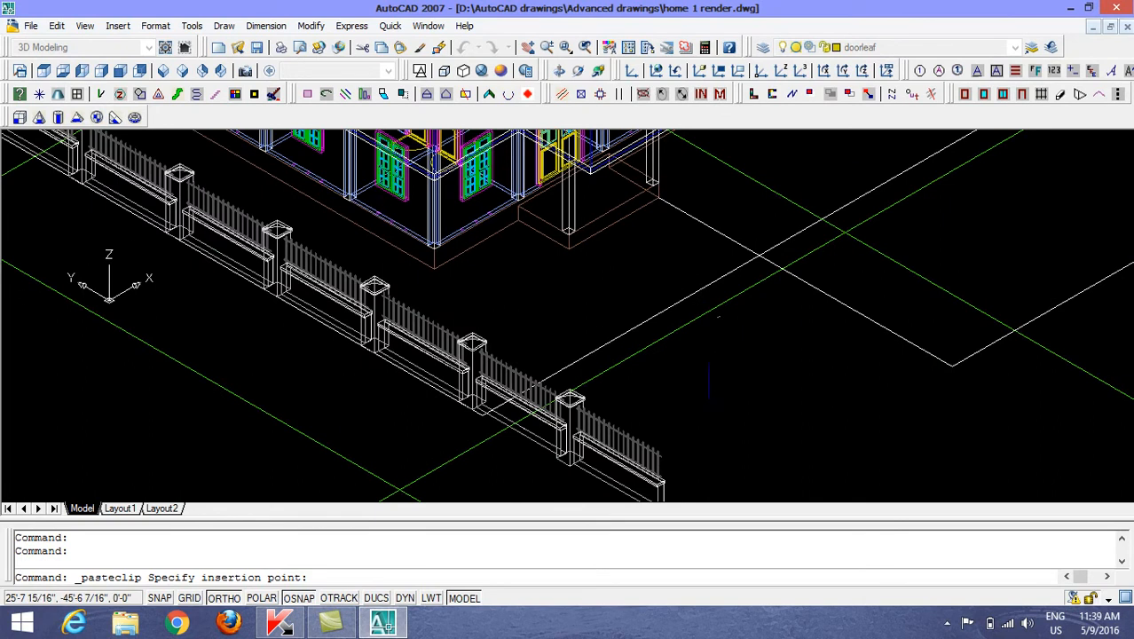
click(711, 399)
scroll(568, 401, down, 4)
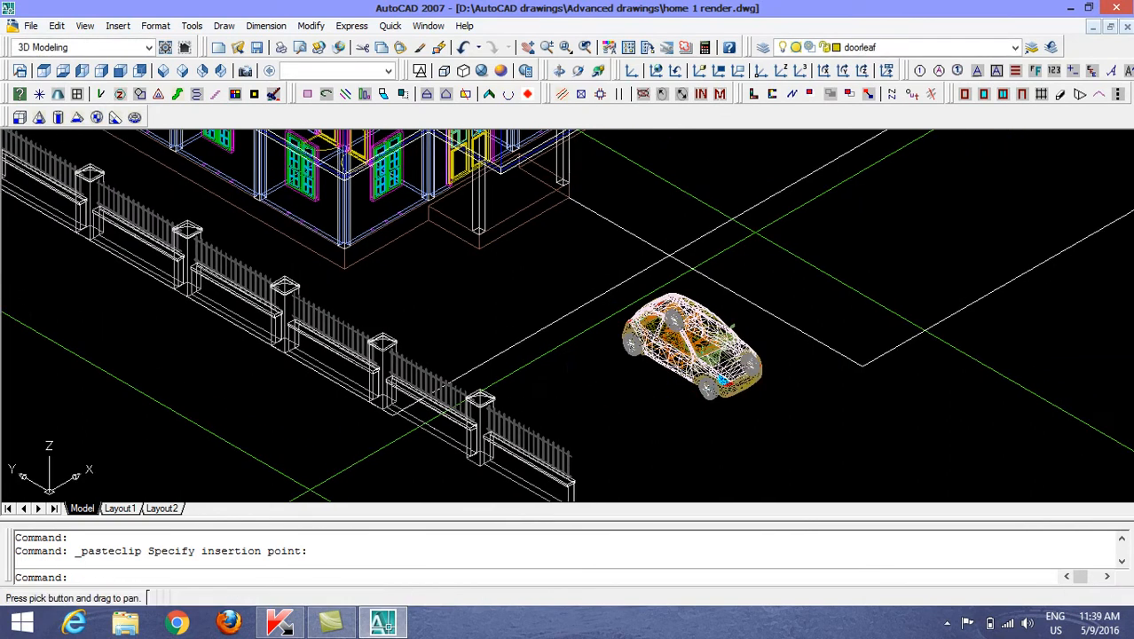
Try to move the pasted car by picking a single part of it, and undo the move
text(m)
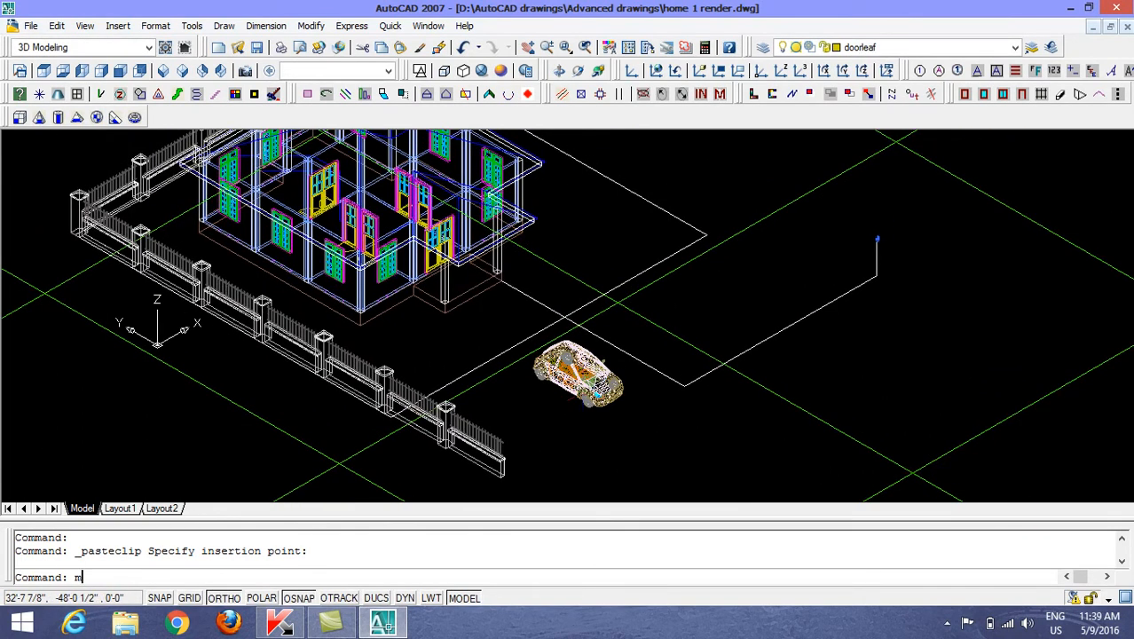
key(Return)
click(570, 399)
key(Return)
click(606, 437)
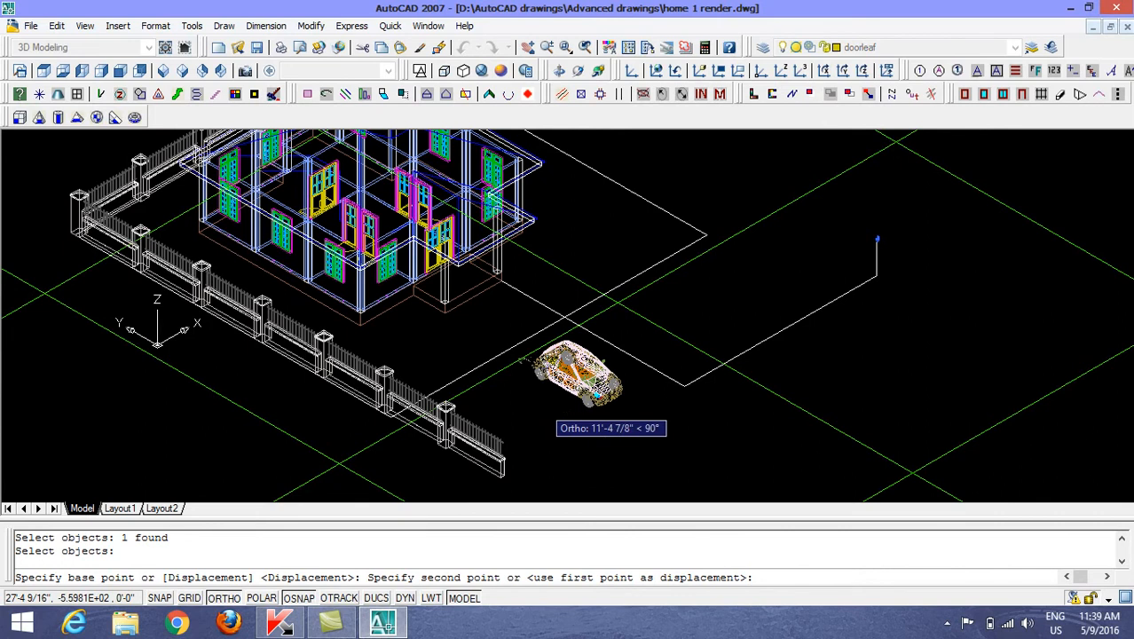
click(550, 401)
text(u)
key(Return)
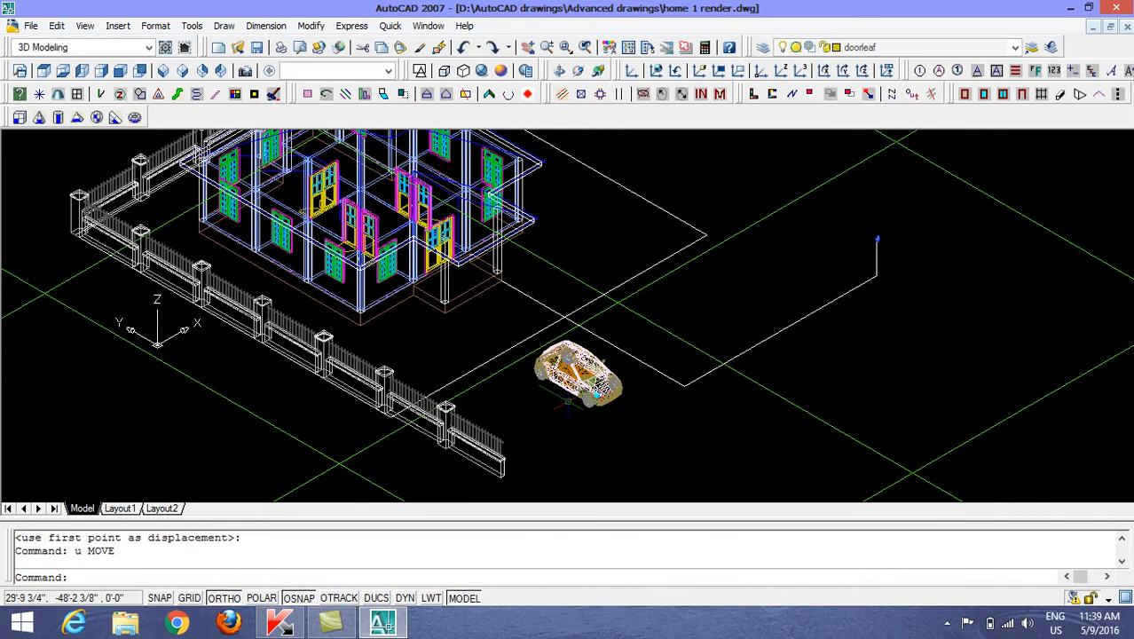
Copy the whole pasted car with a base point near its rear wheel
scroll(537, 371, up, 2)
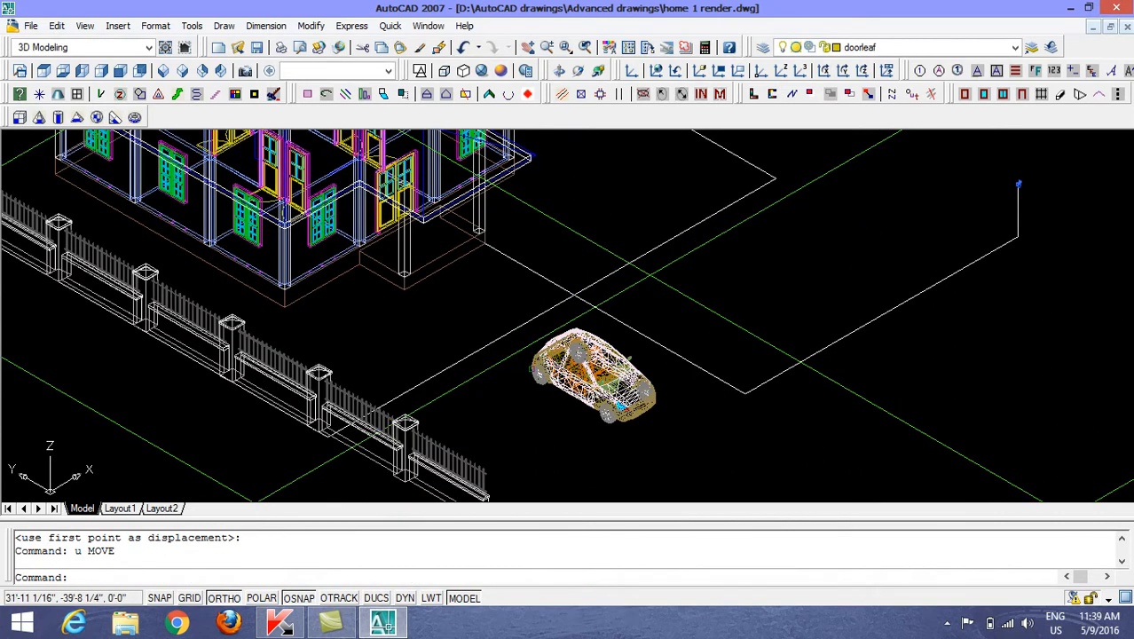
key(ctrl+shift+c)
scroll(533, 373, up, 4)
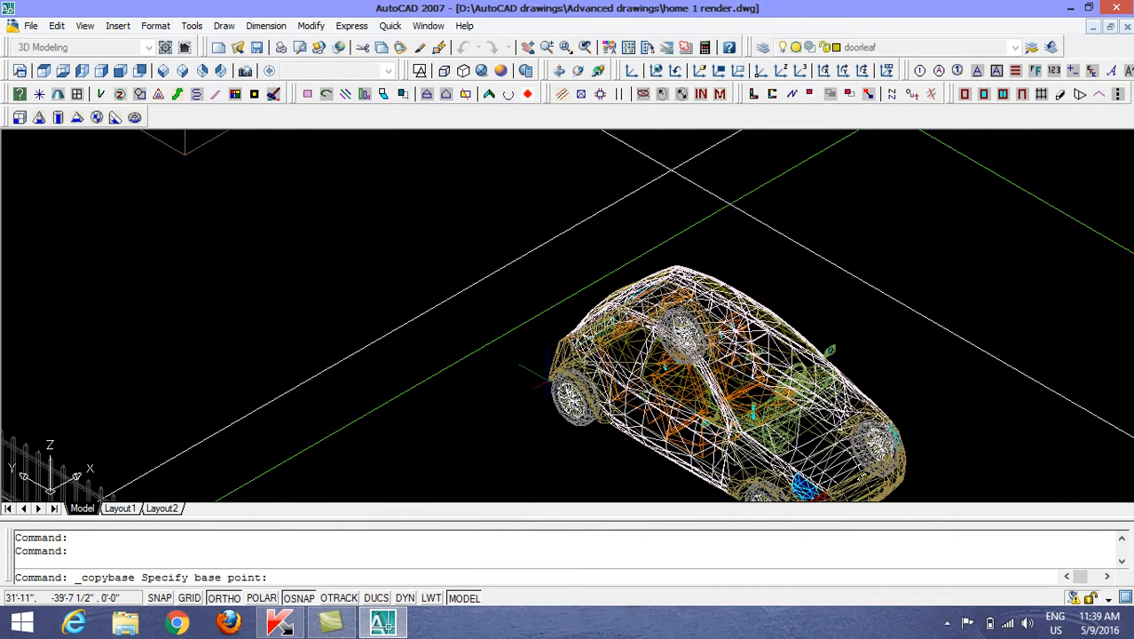
scroll(542, 369, down, 2)
click(581, 342)
scroll(581, 341, down, 4)
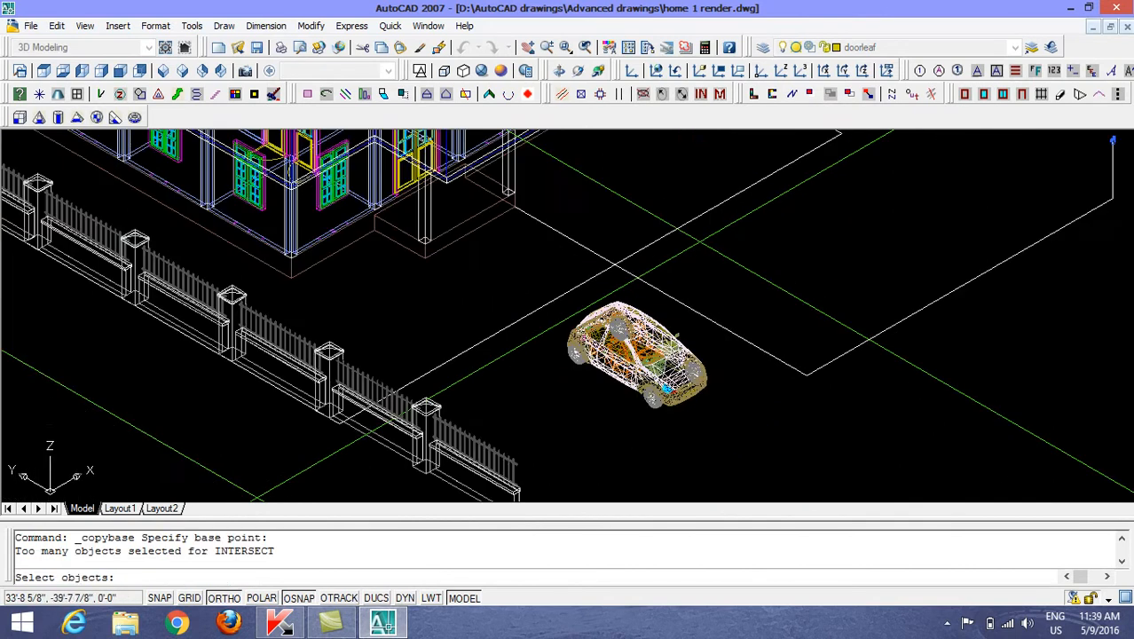
click(537, 302)
click(686, 403)
key(Return)
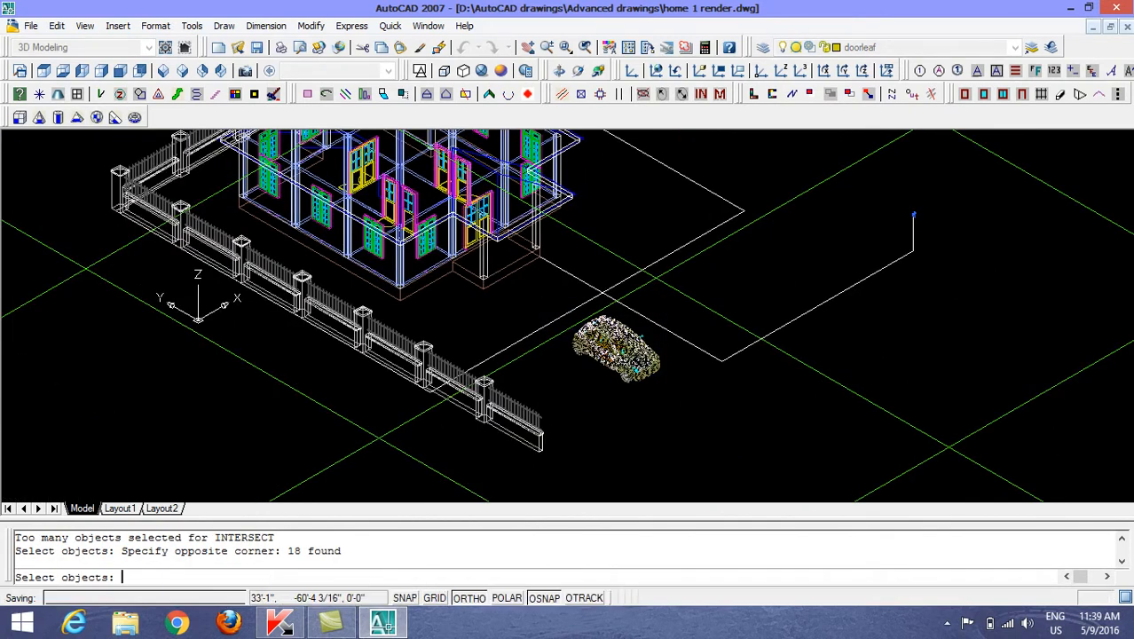
Paste the copied car as a block on the open ground beside the house porch
key(ctrl+shift+v)
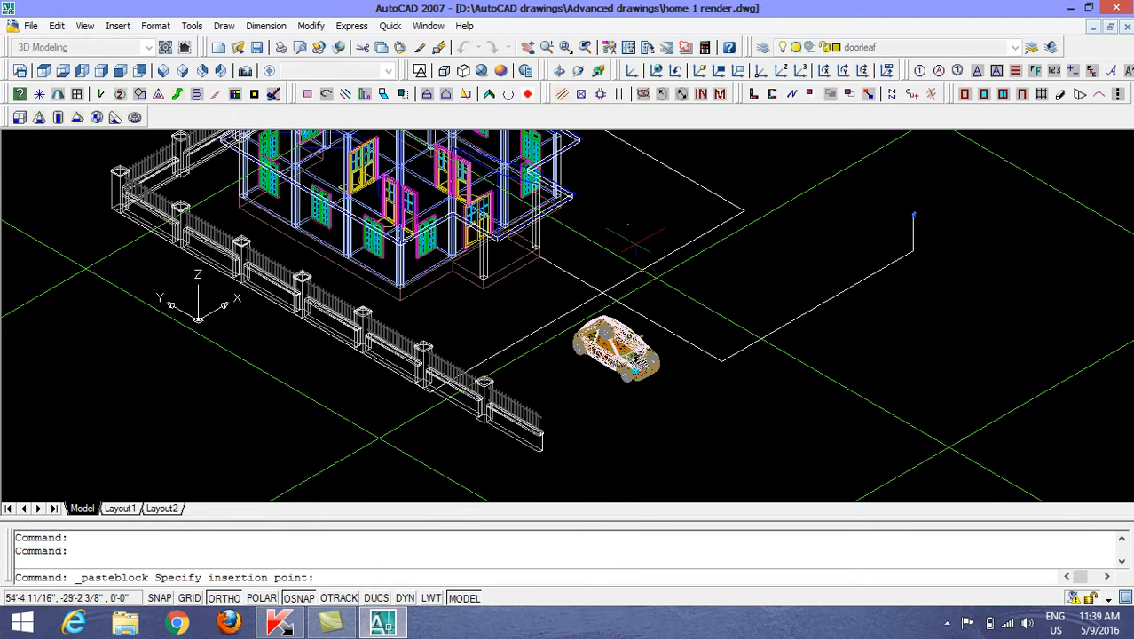
click(683, 227)
scroll(688, 226, up, 1)
Erase the original ungrouped car outside the plot with a selection window, keeping the block copy
text(e)
key(Return)
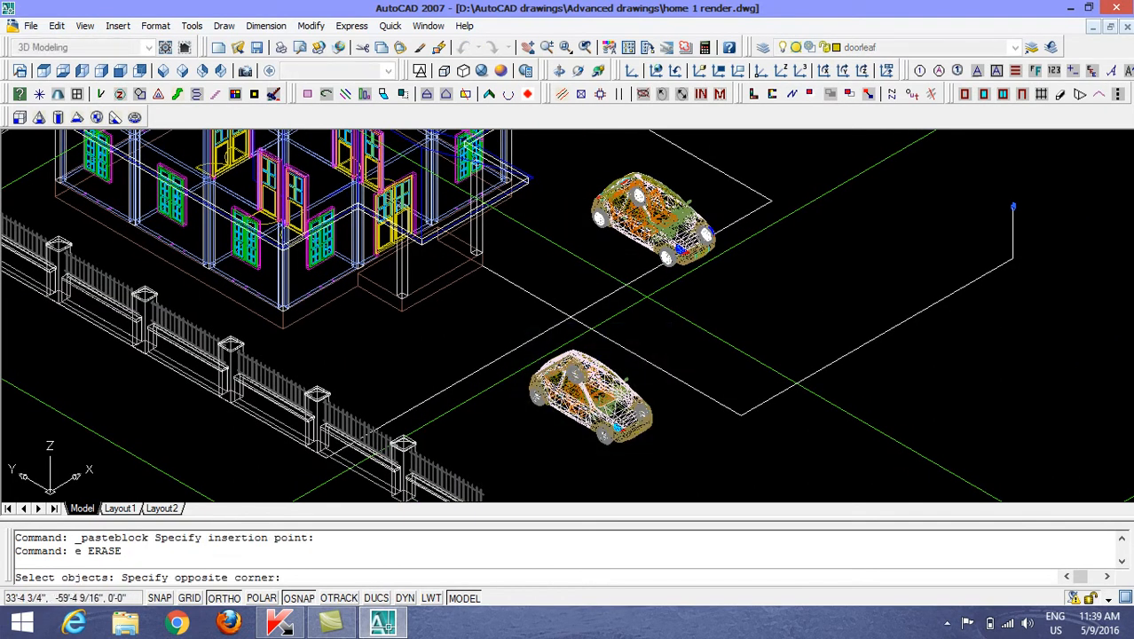
key(Return)
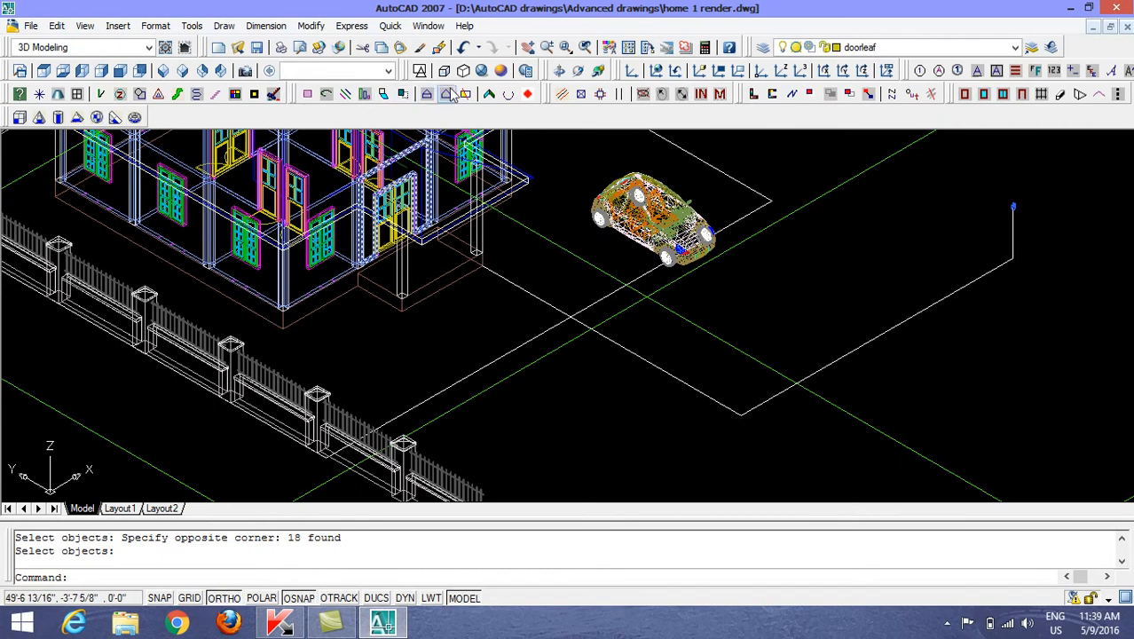
Check the scene in the Realistic visual style and return to 2D wireframe
click(480, 72)
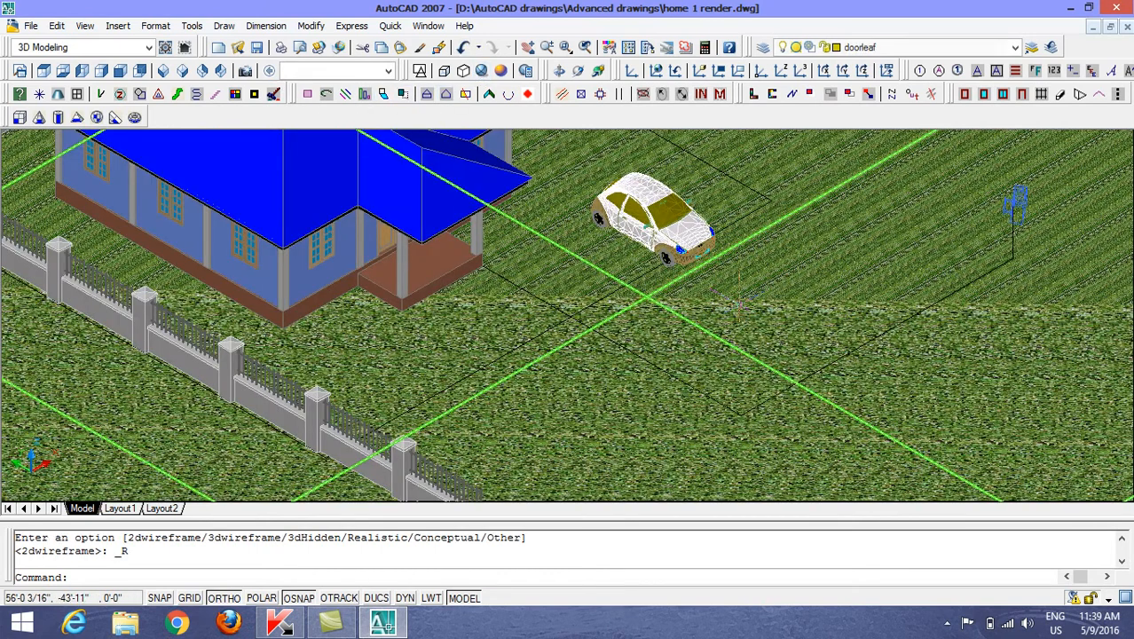
click(420, 71)
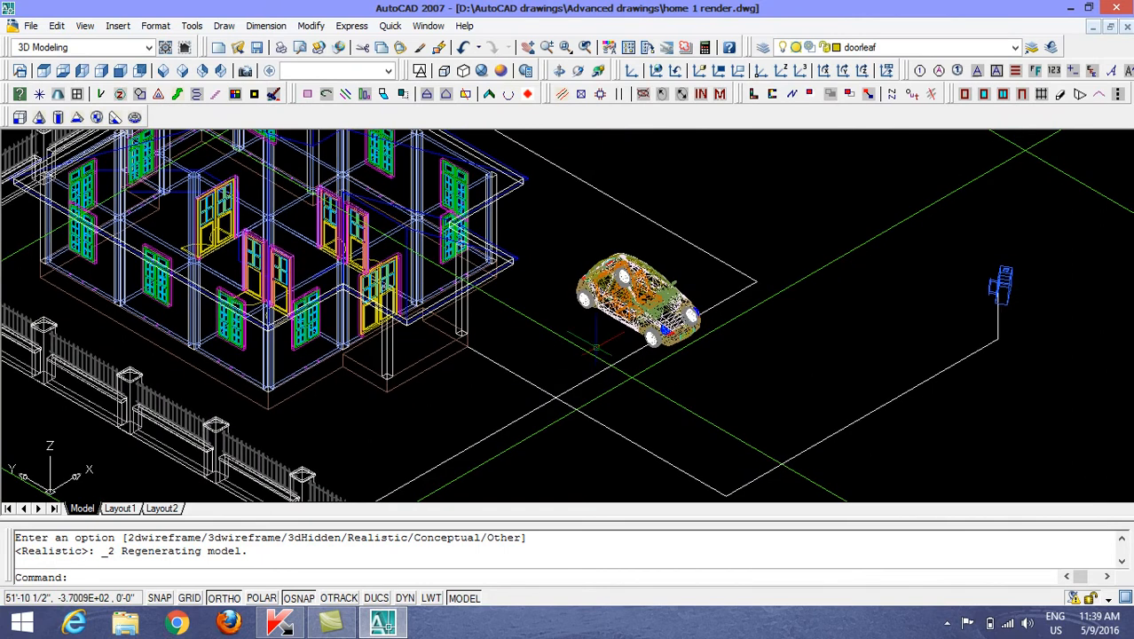
Move the car block straight along the Y axis from the front plot line to a spot close beside the house
text(m)
key(Return)
click(605, 328)
scroll(536, 352, down, 4)
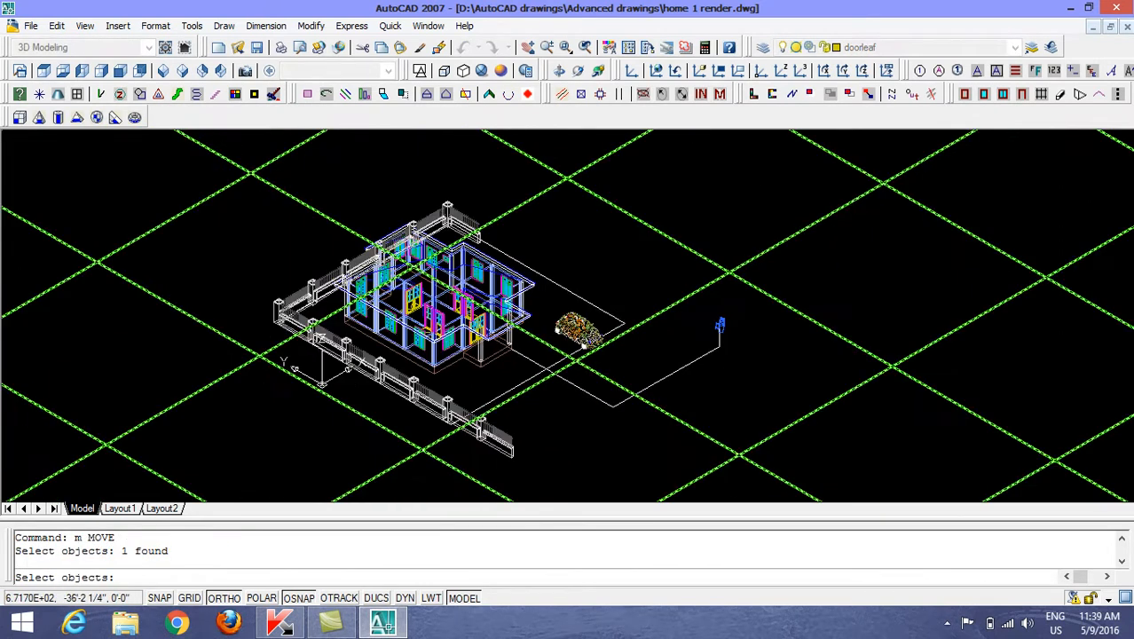
key(Return)
click(701, 287)
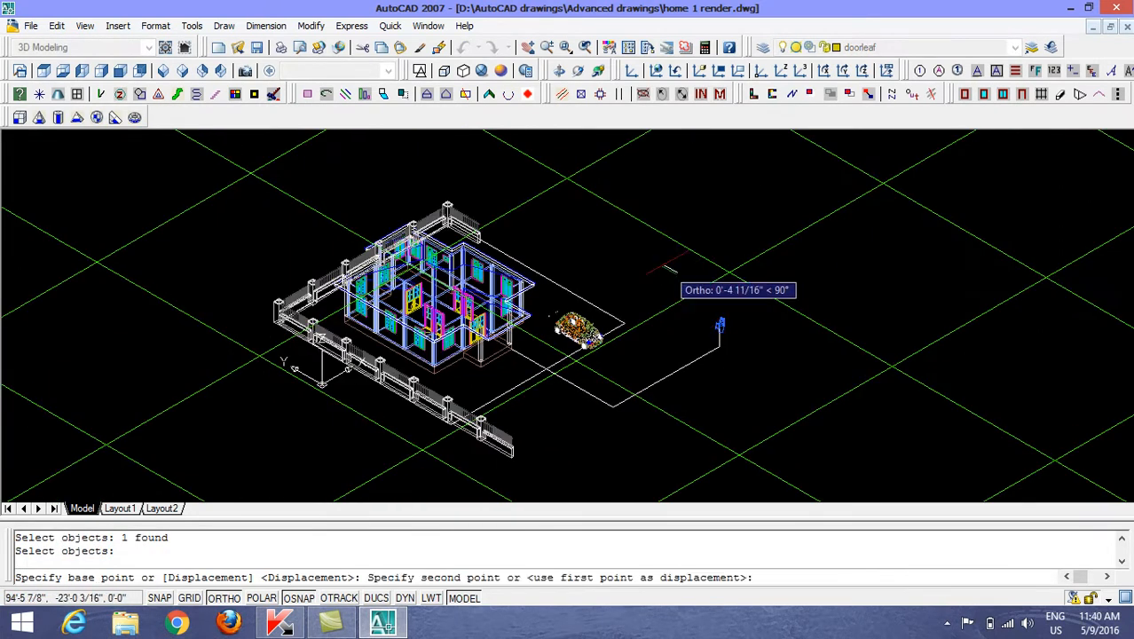
click(612, 244)
scroll(581, 335, up, 3)
middle_drag(593, 343, 754, 321)
scroll(503, 278, down, 6)
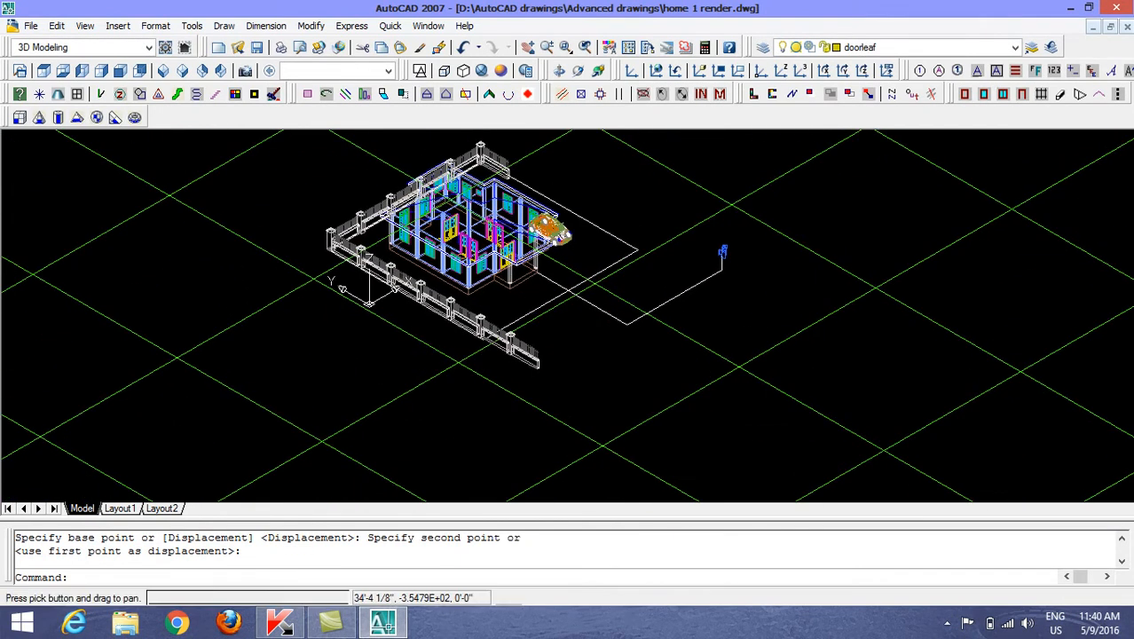
middle_drag(571, 344, 580, 293)
Draw three connected guide lines running far out in front of the plot, ending in a vertical segment about 245'-6" high
text(l)
key(Return)
middle_drag(566, 366, 501, 206)
click(458, 304)
scroll(417, 333, down, 6)
middle_drag(417, 333, 419, 277)
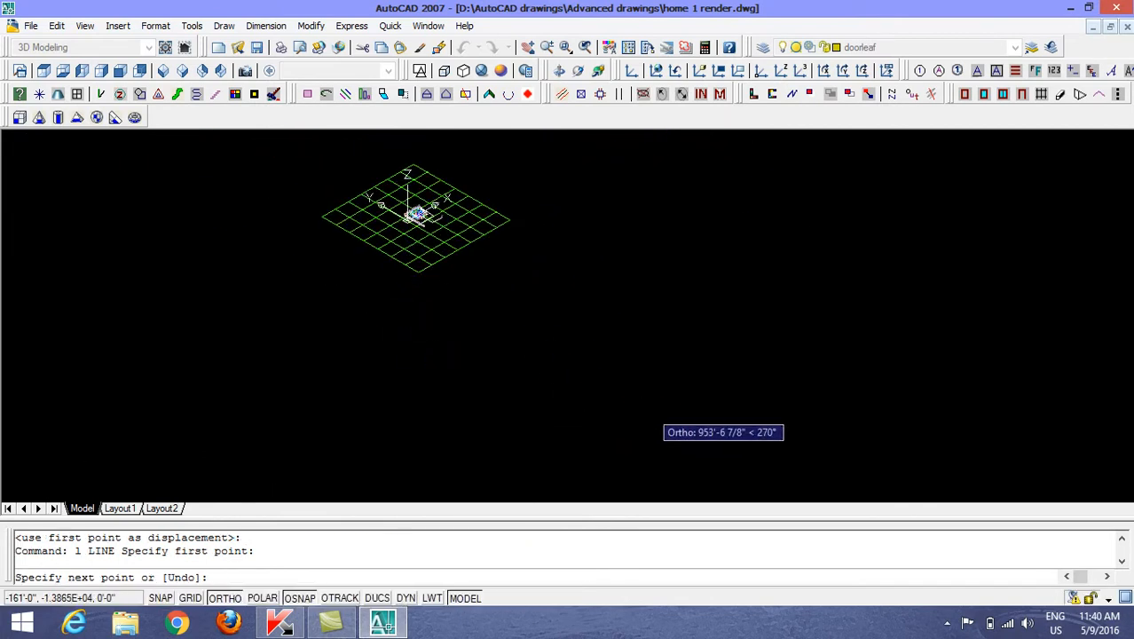
click(648, 405)
click(567, 456)
click(568, 388)
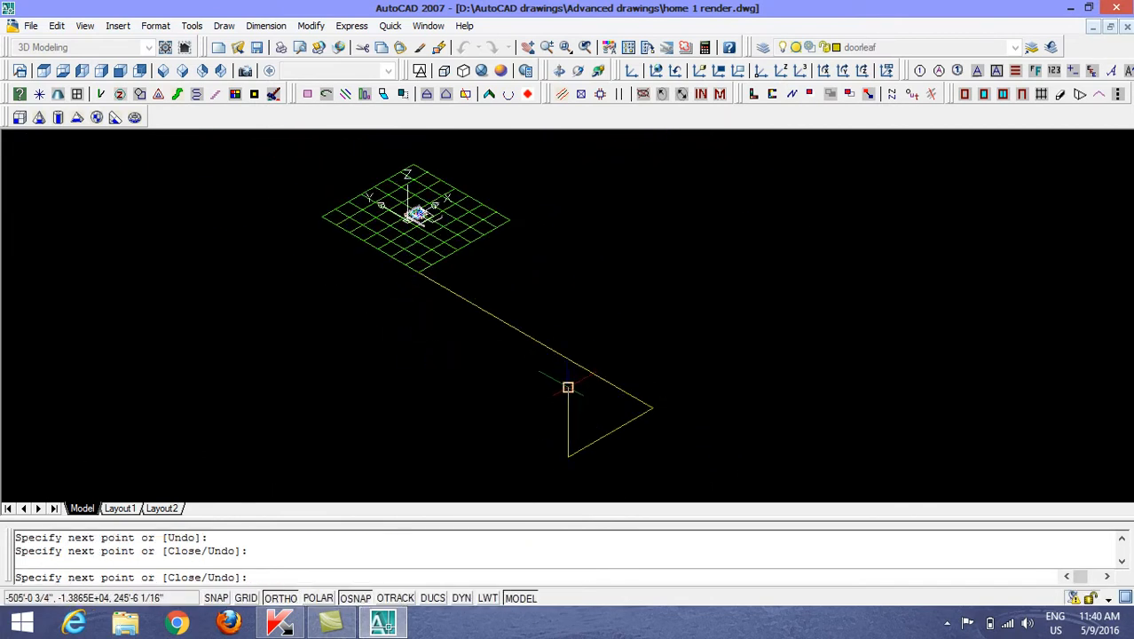
key(Return)
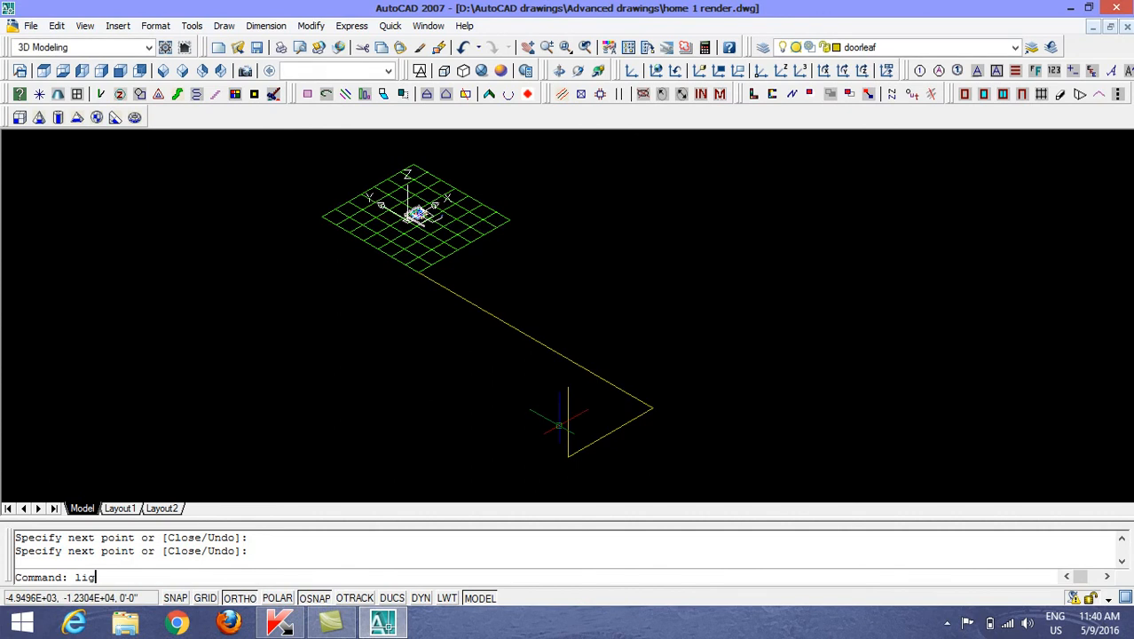
Create a spot light with its source at the top of the vertical guide line and its target at the porch roof corner
key(Return)
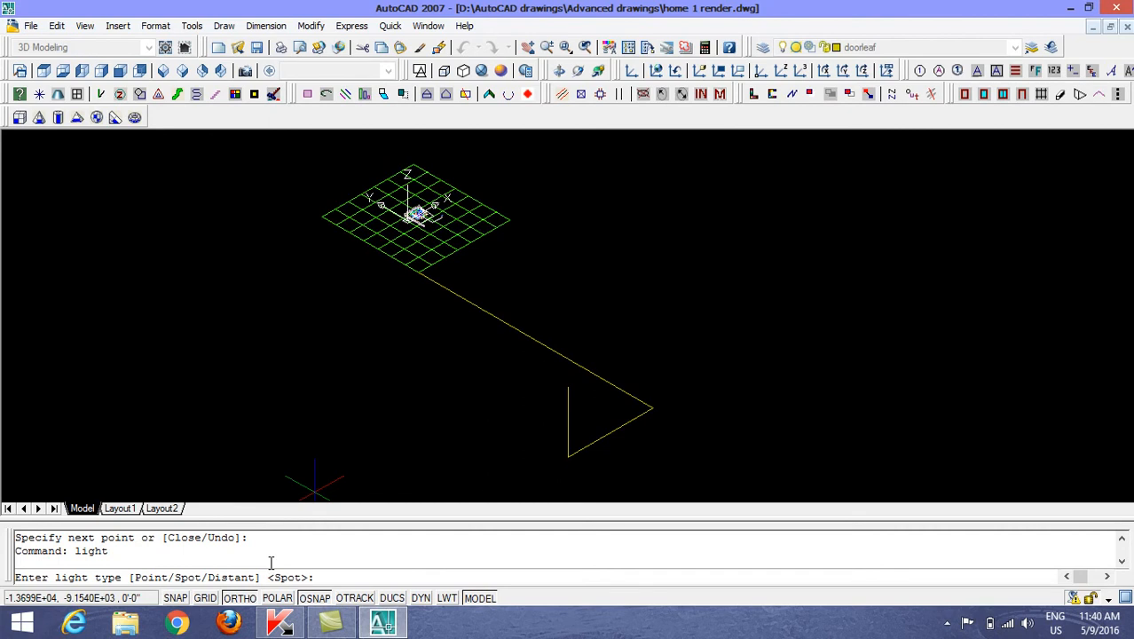
key(Return)
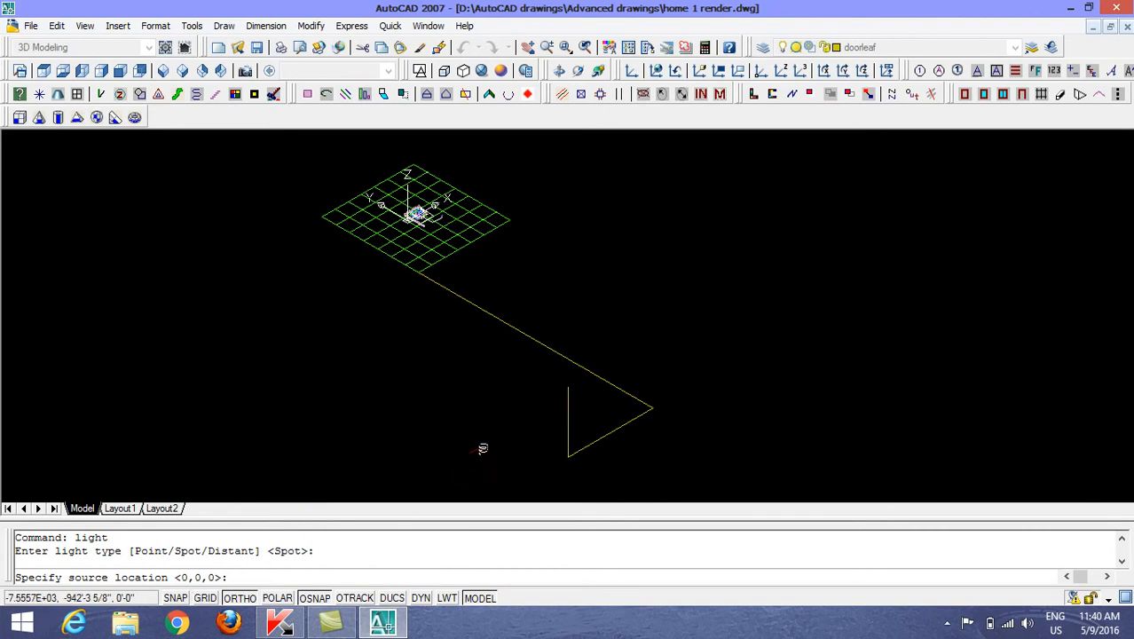
click(567, 389)
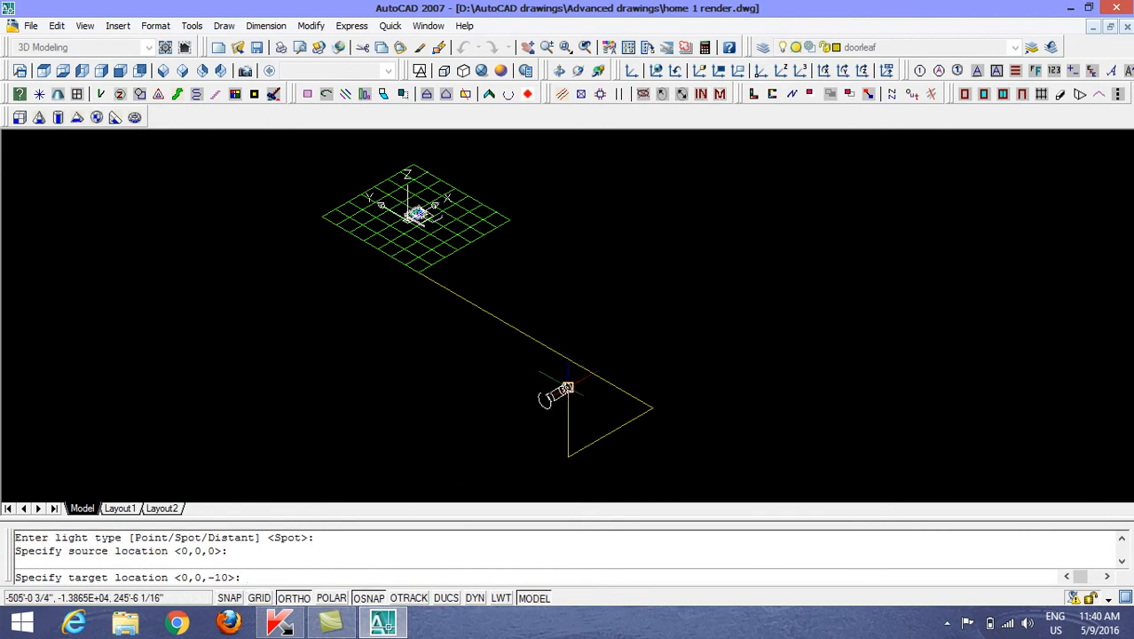
scroll(417, 213, up, 10)
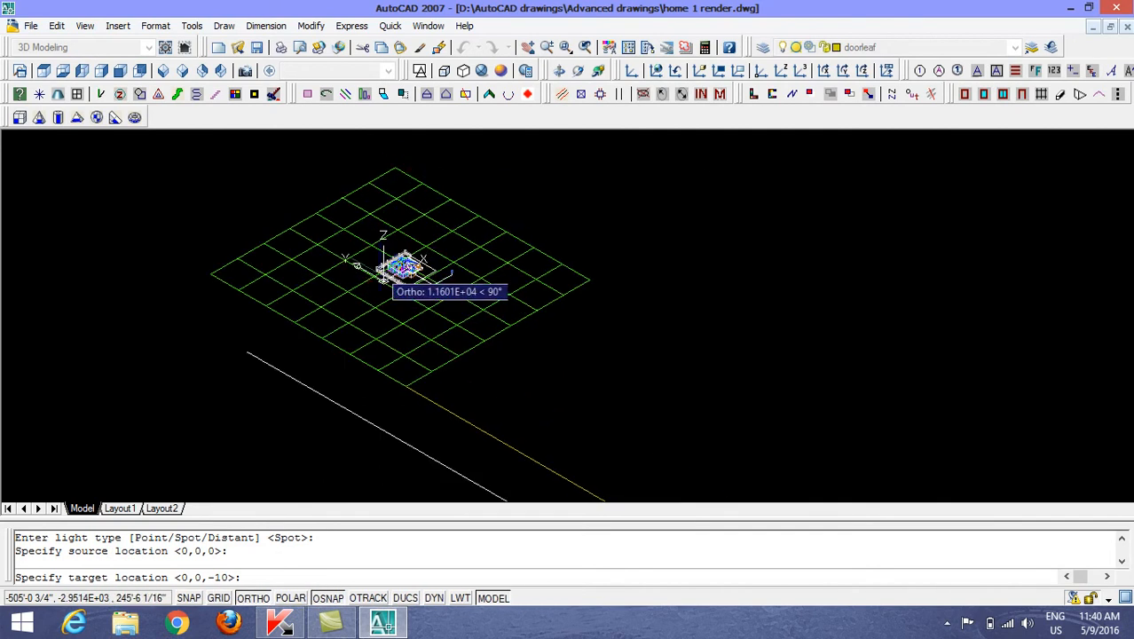
scroll(401, 285, up, 5)
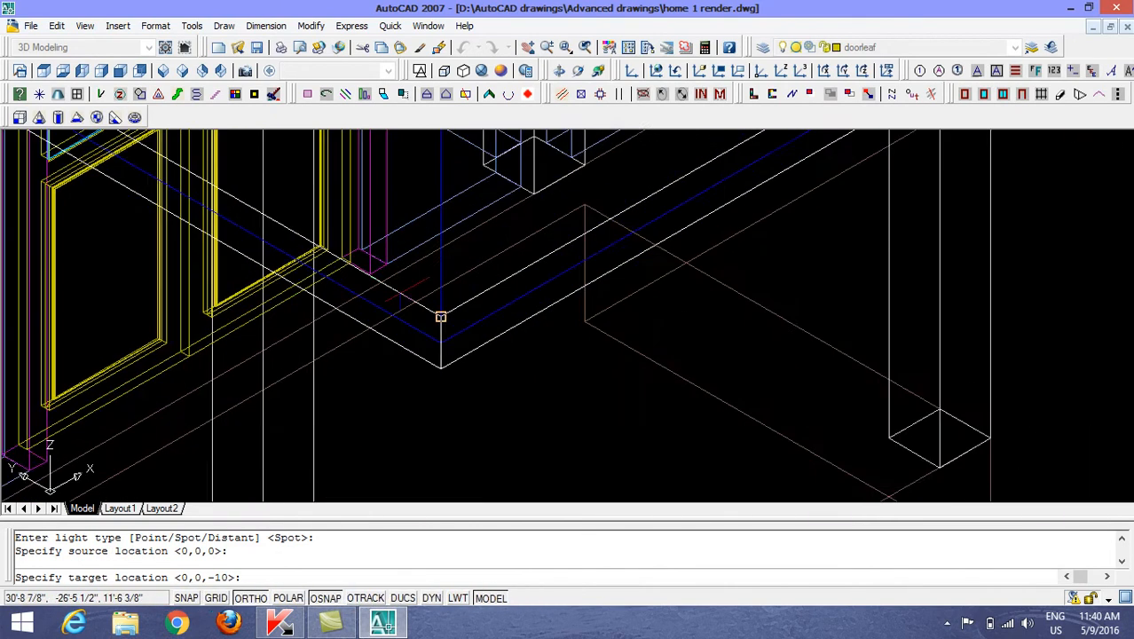
click(441, 343)
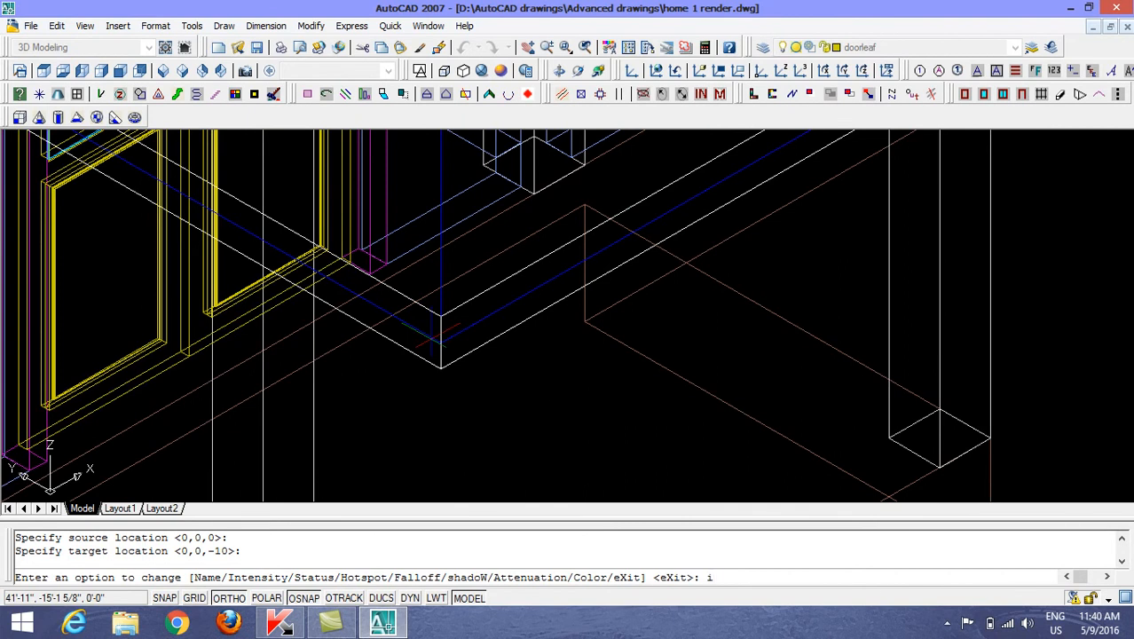
Accept intensity 1 for the spot light and give it soft shadows with map size 256 and softness 1
text(i)
key(Return)
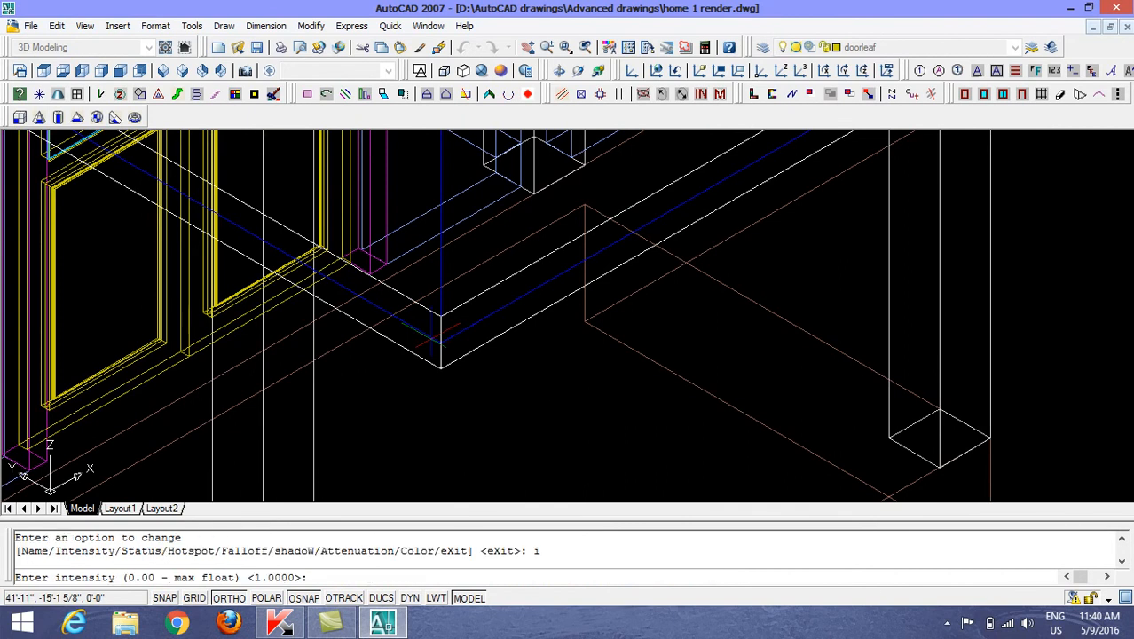
key(Return)
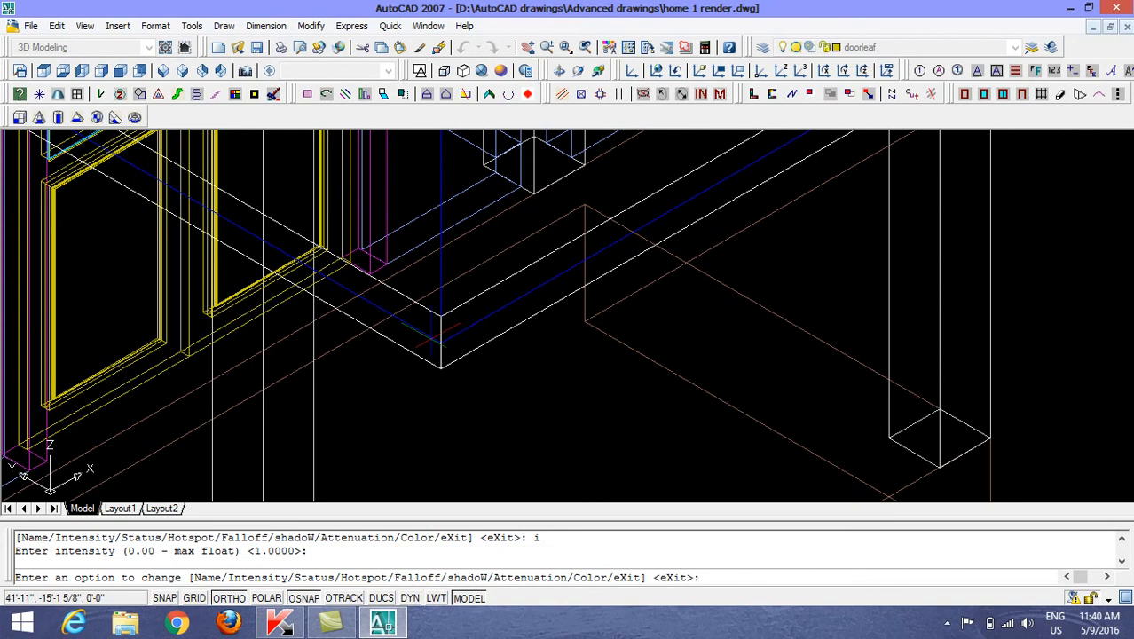
key(Return)
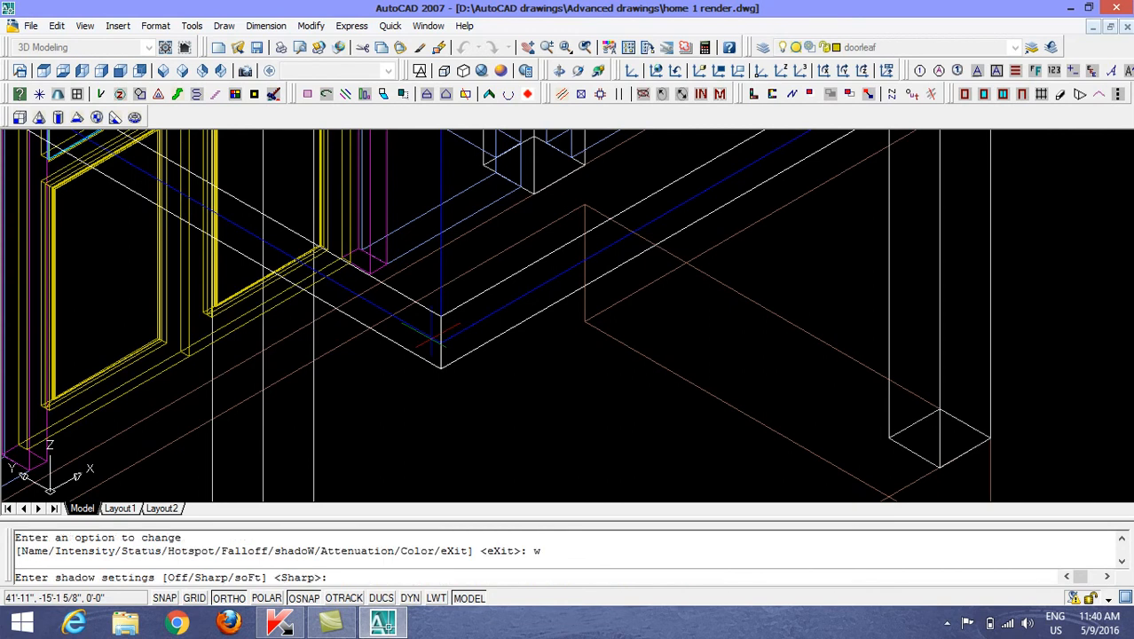
key(Return)
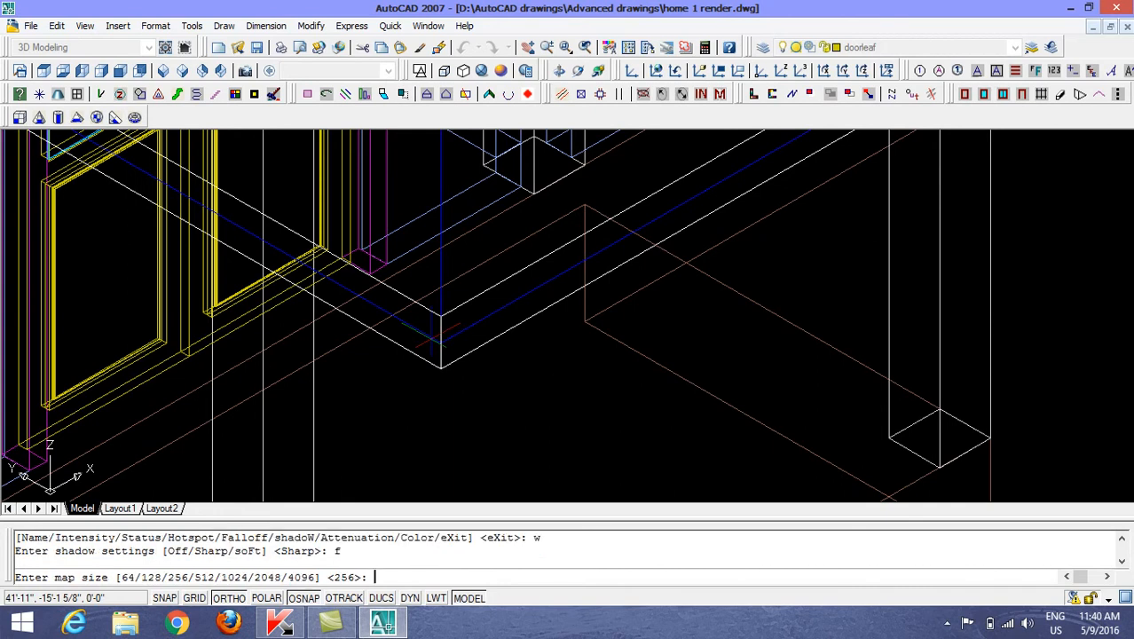
key(Return)
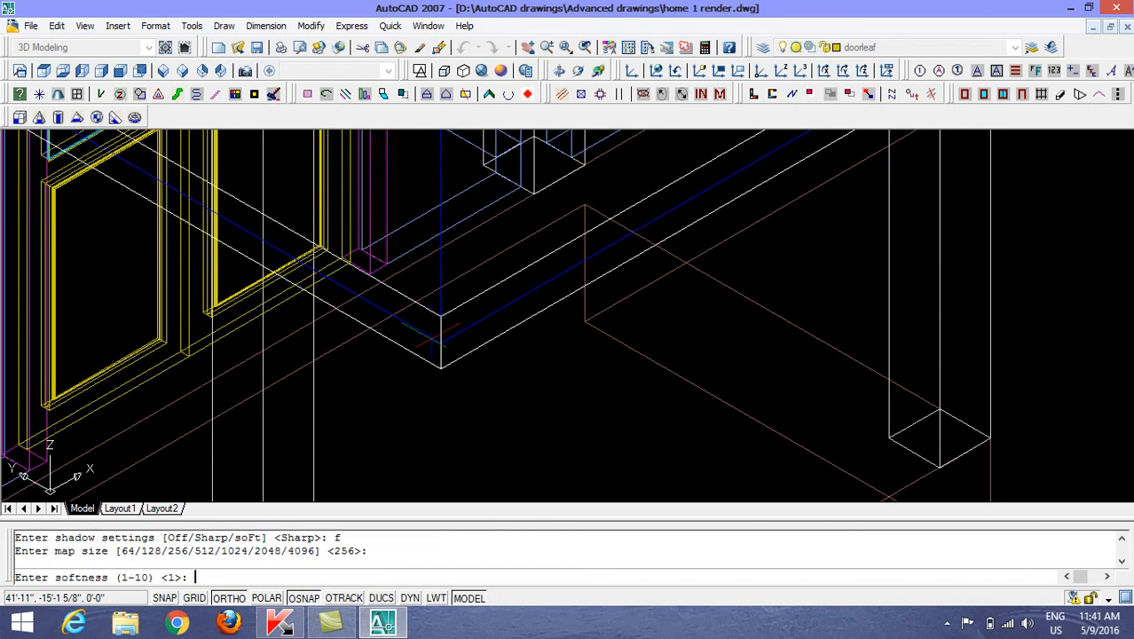
key(Return)
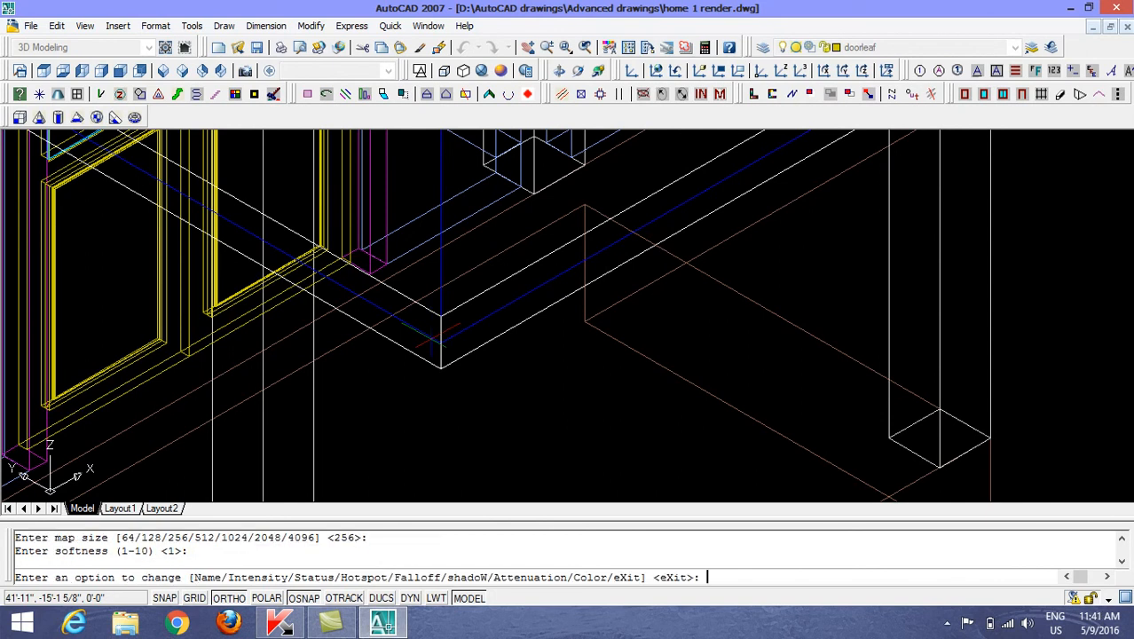
key(Return)
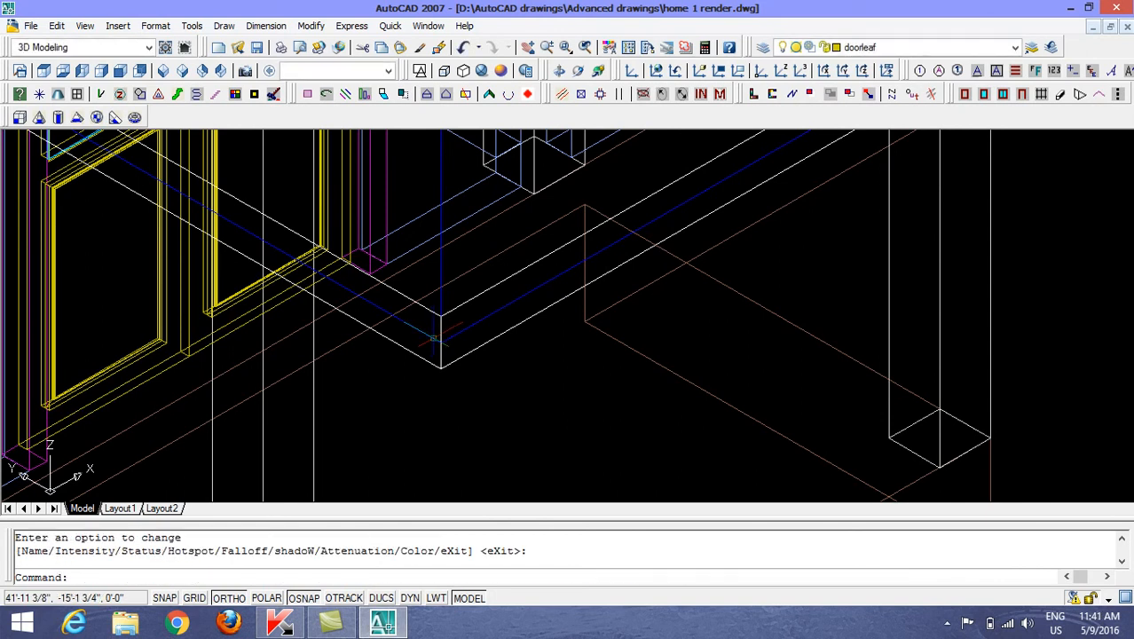
Set the saved Camera1 model view as the current view
scroll(535, 351, down, 2)
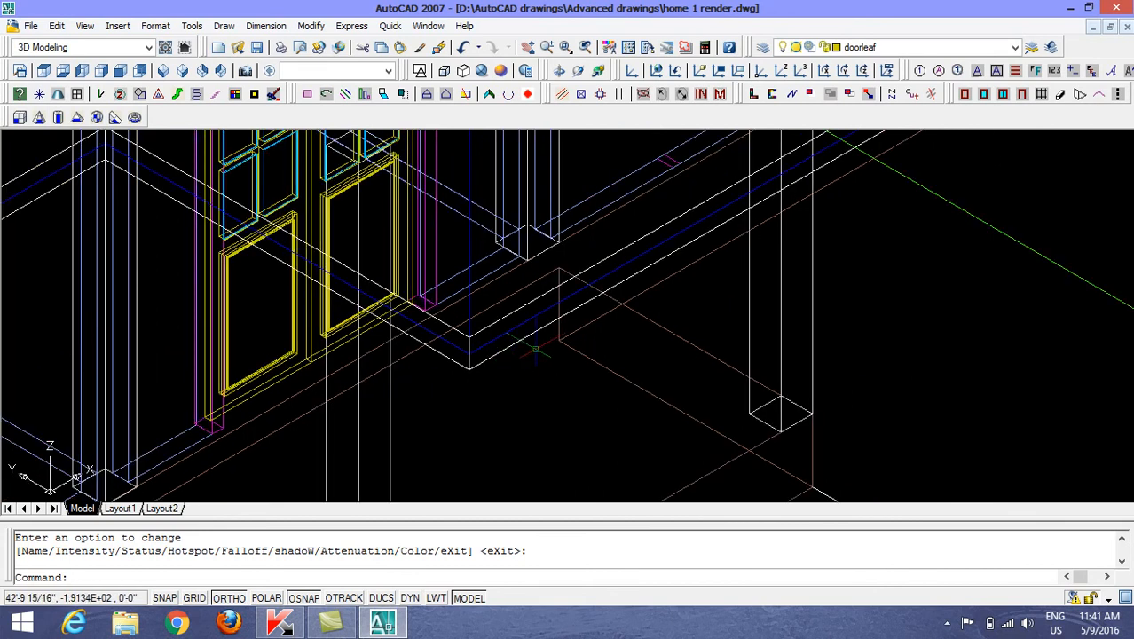
scroll(537, 364, down, 2)
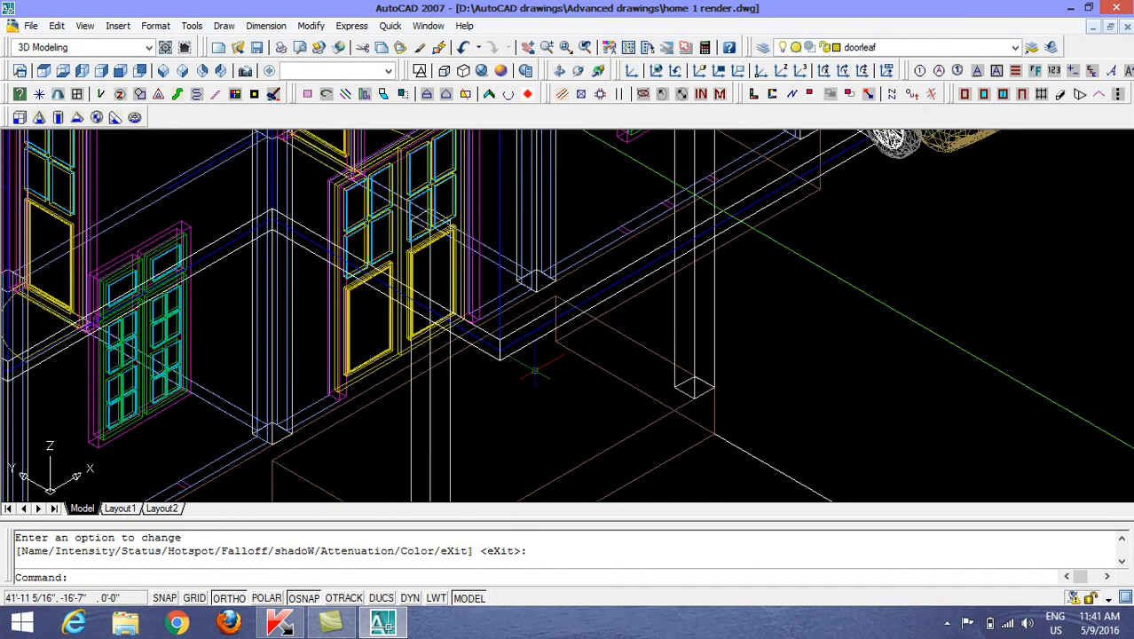
scroll(538, 367, down, 4)
text(v)
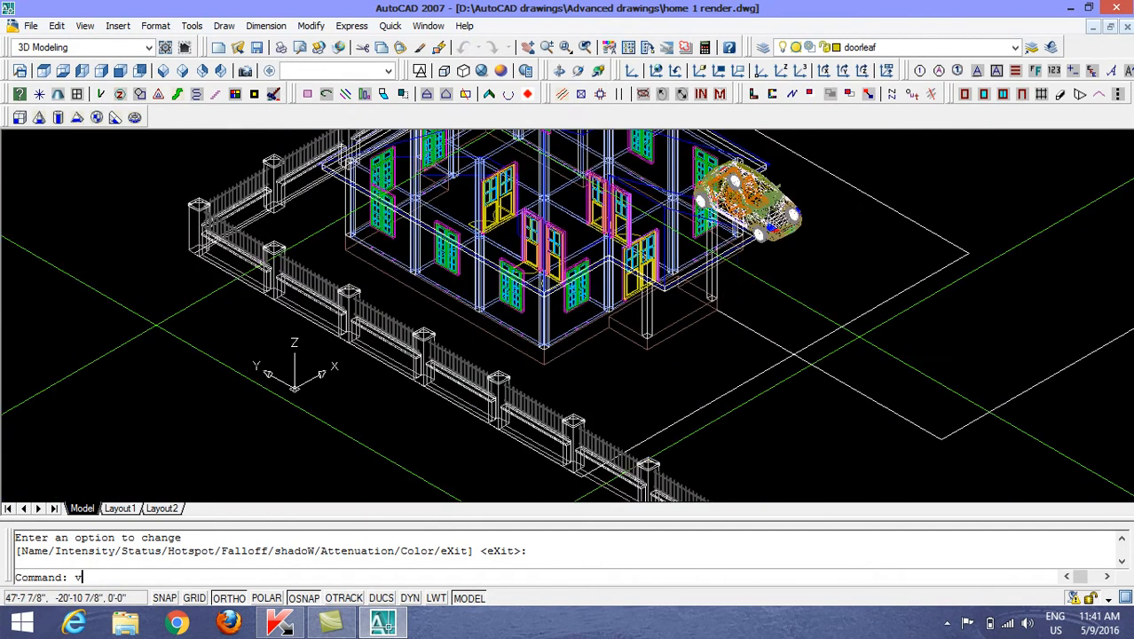
key(Return)
click(414, 237)
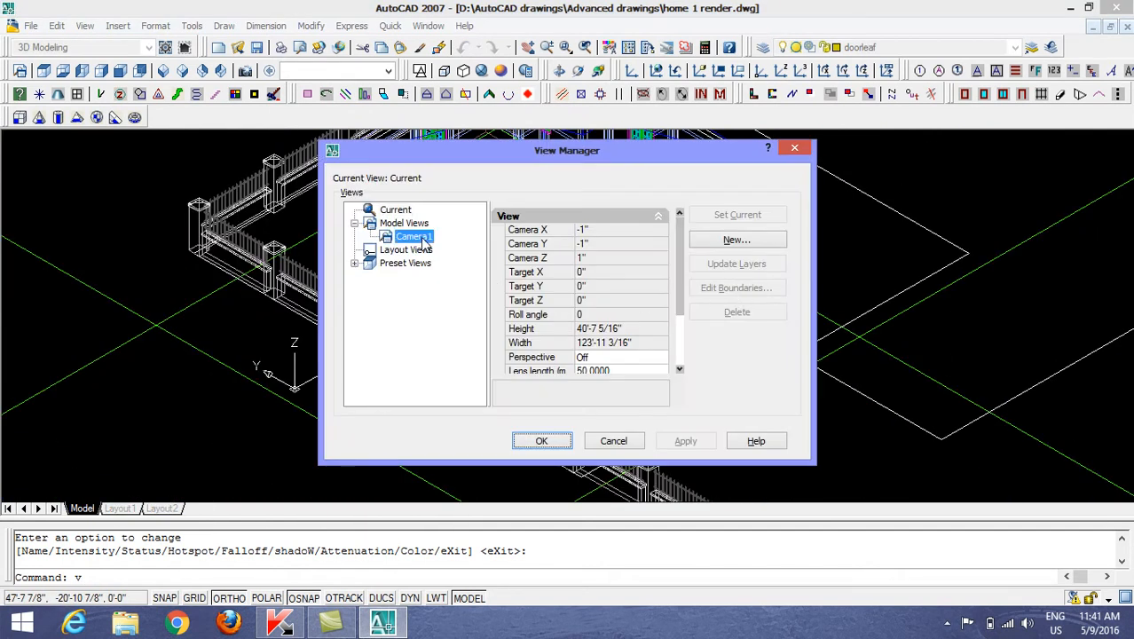
click(751, 222)
click(685, 441)
click(557, 446)
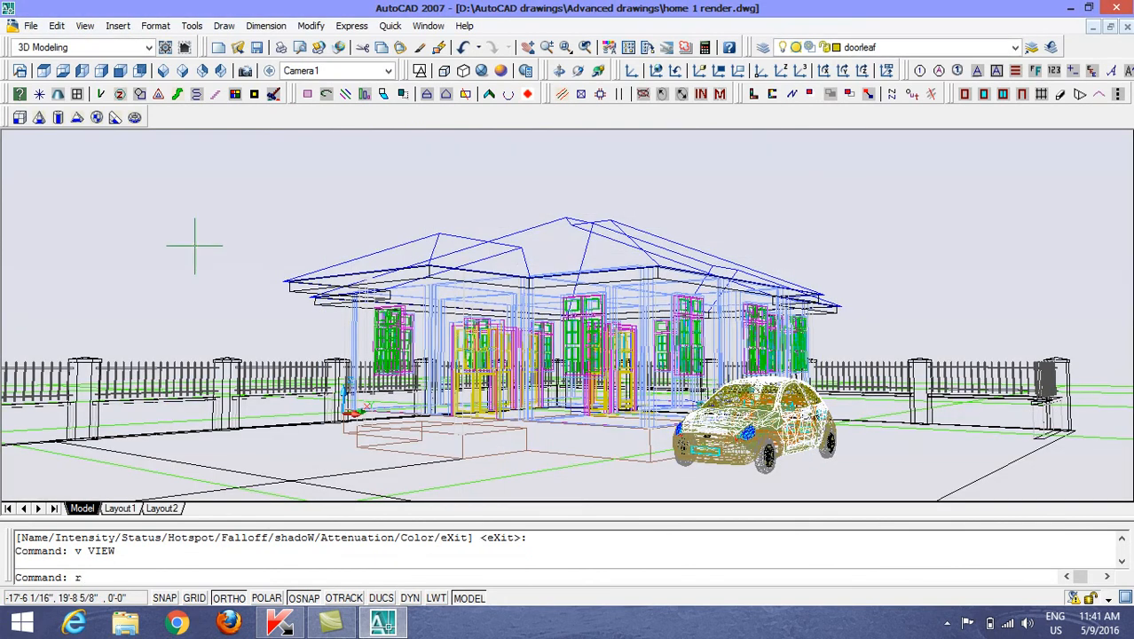
Open and close the advanced render settings, and render a crop window enclosing the house and car
key(Return)
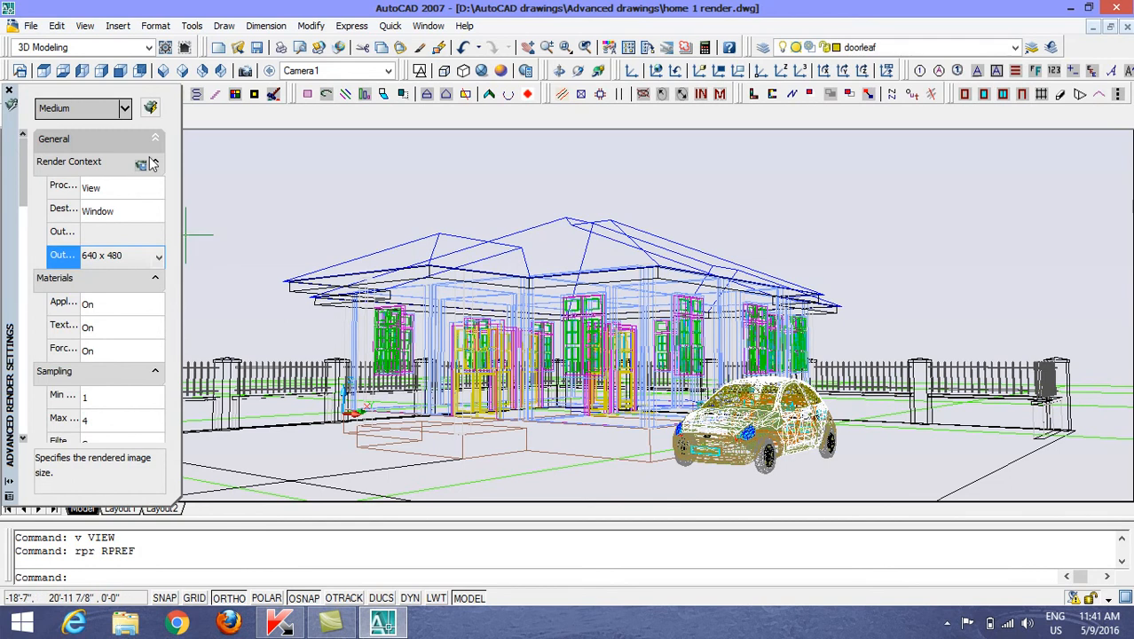
click(9, 91)
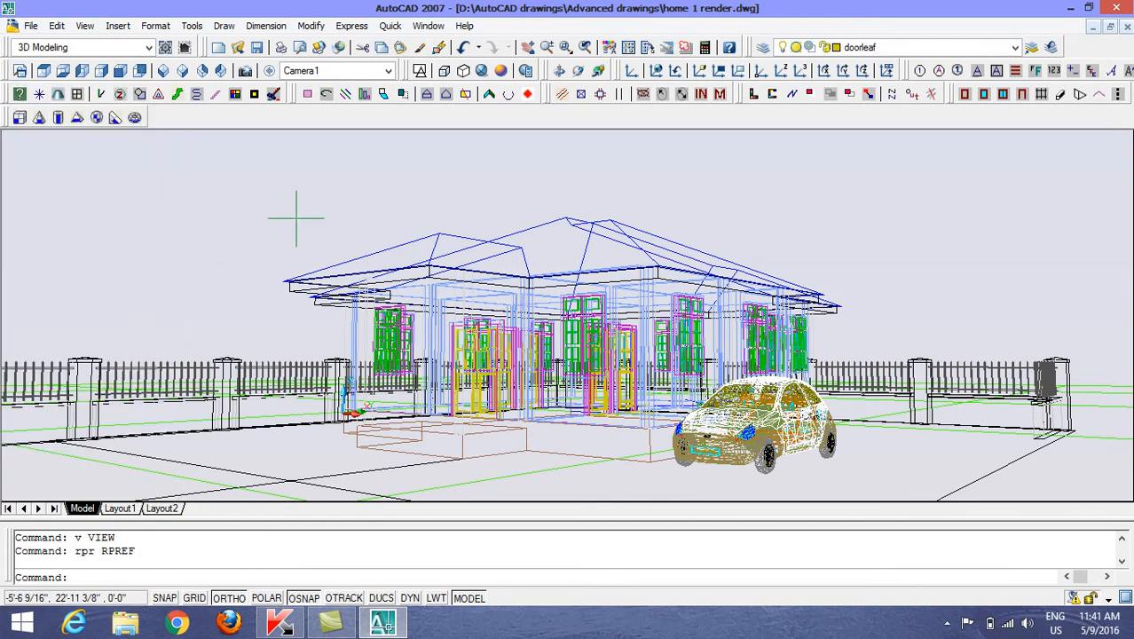
key(Return)
click(235, 160)
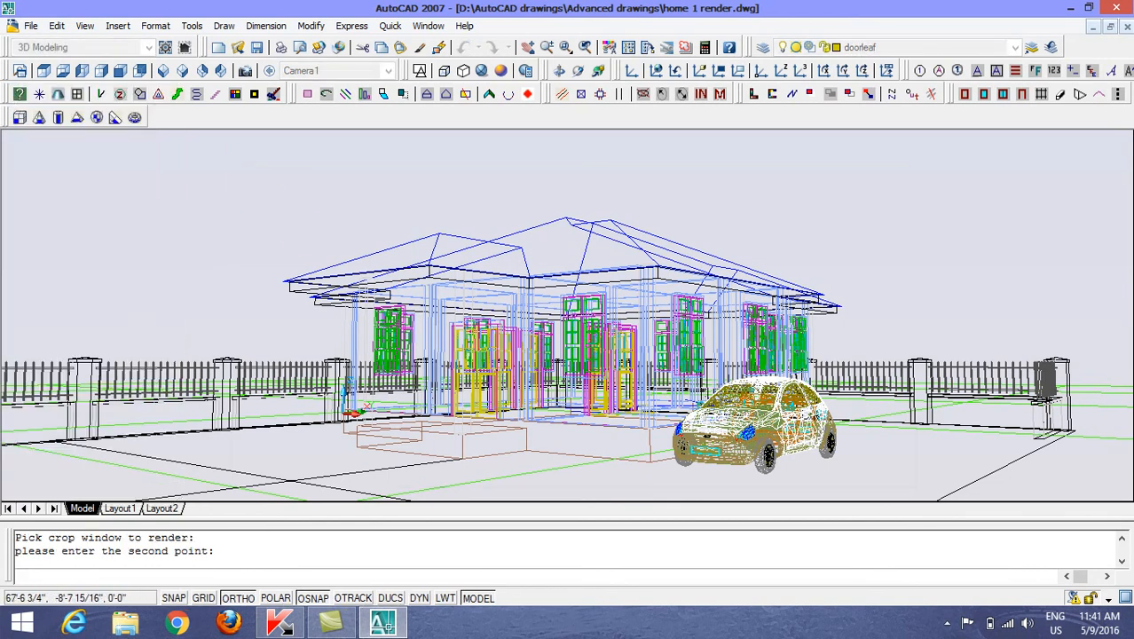
click(869, 487)
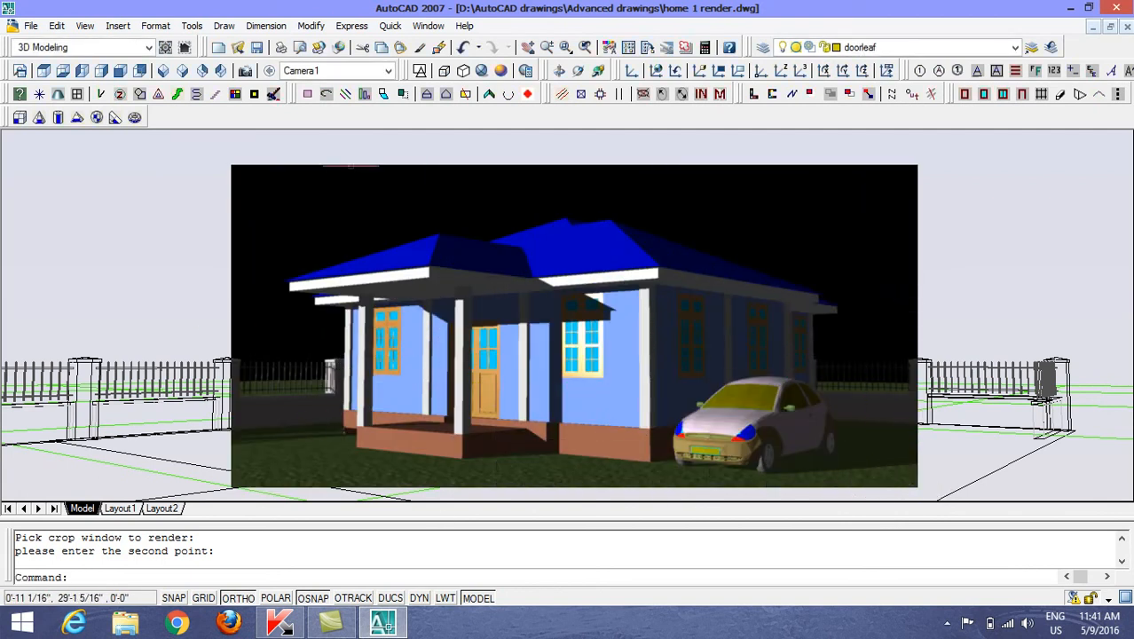
Clear the render by switching to 2D wireframe, and restore the Camera1 view
click(420, 71)
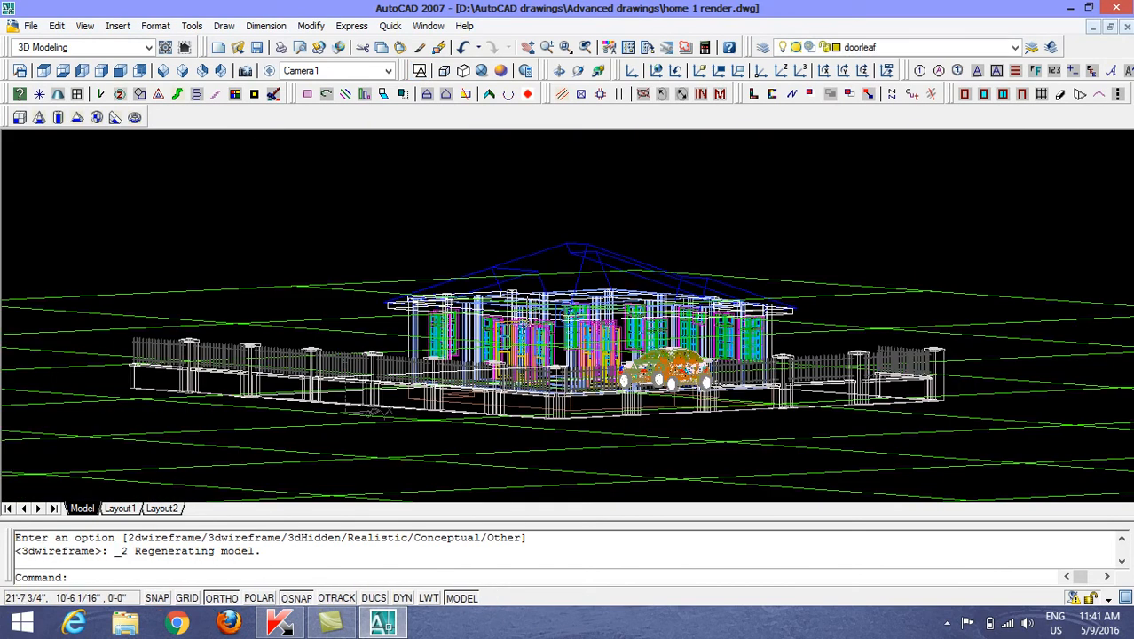
text(v)
key(Return)
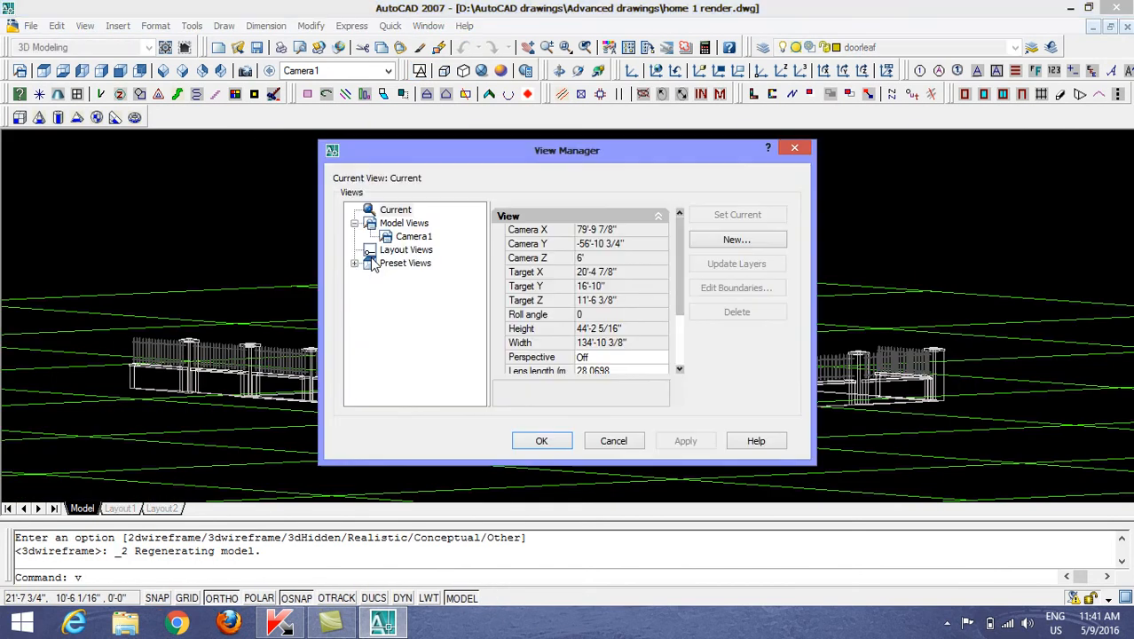
click(404, 237)
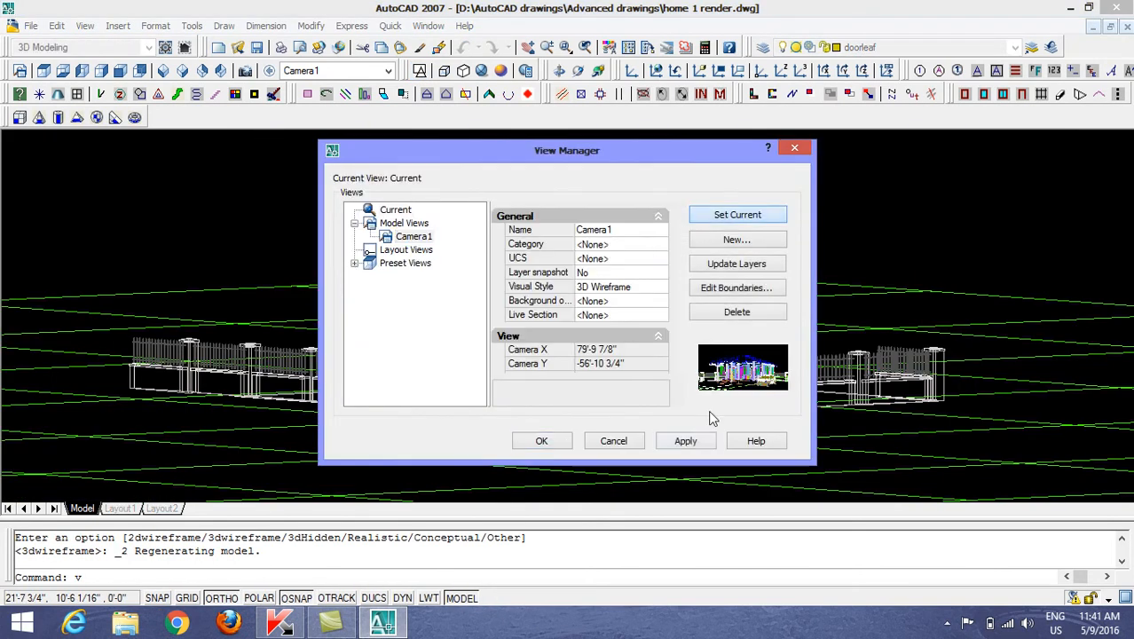
click(685, 441)
click(549, 441)
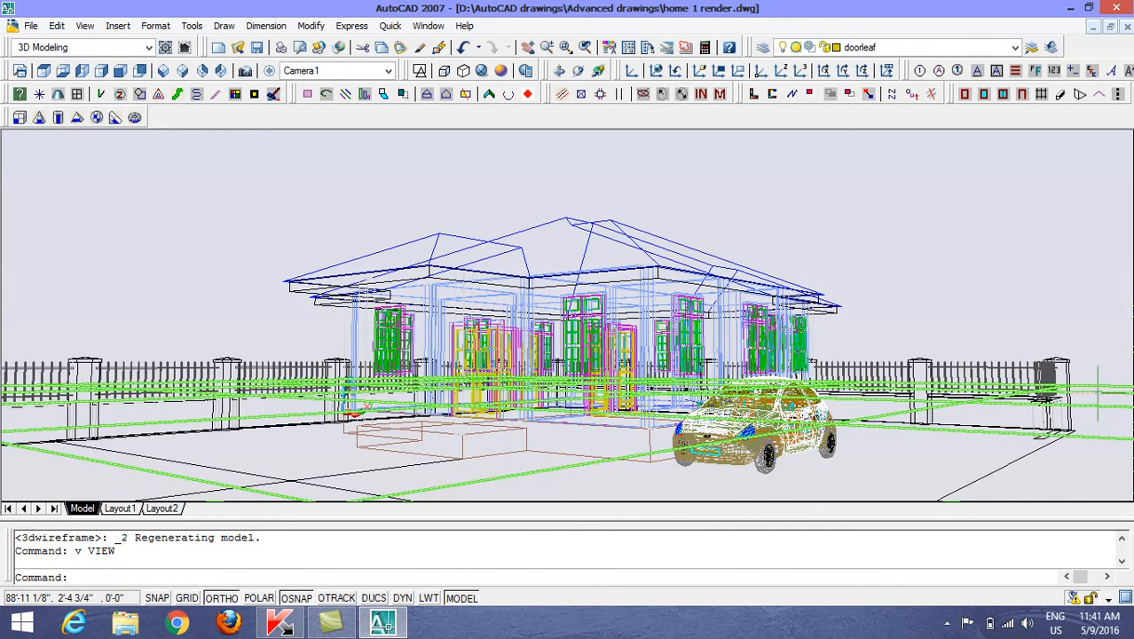
Display the model in 2D wireframe from the southwest isometric view and set the UCS to World
click(415, 73)
click(163, 70)
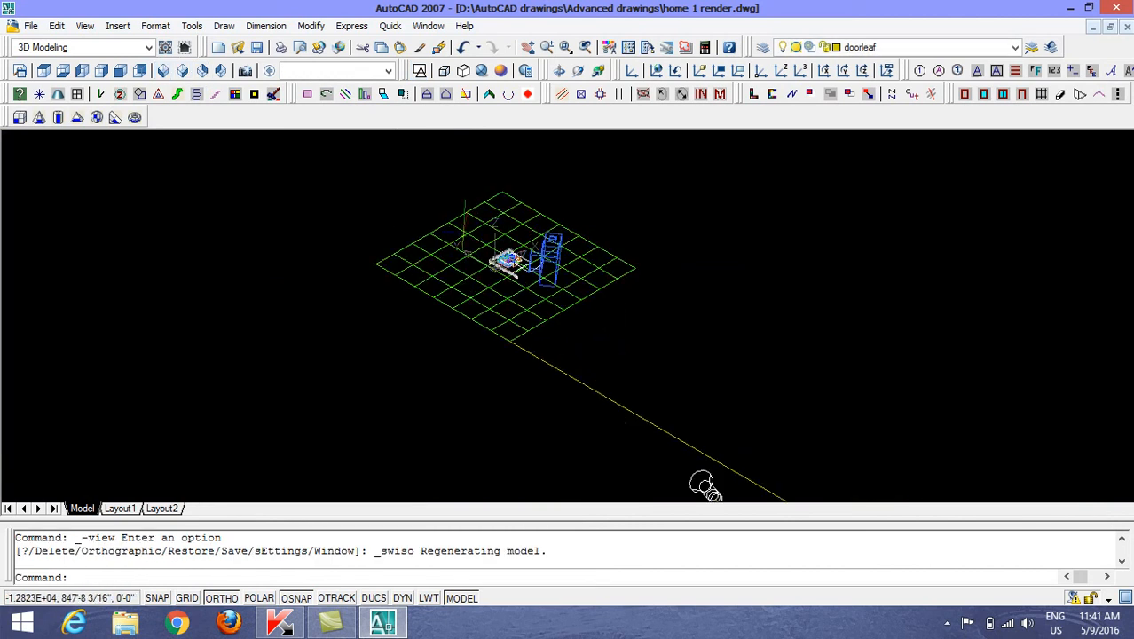
click(655, 72)
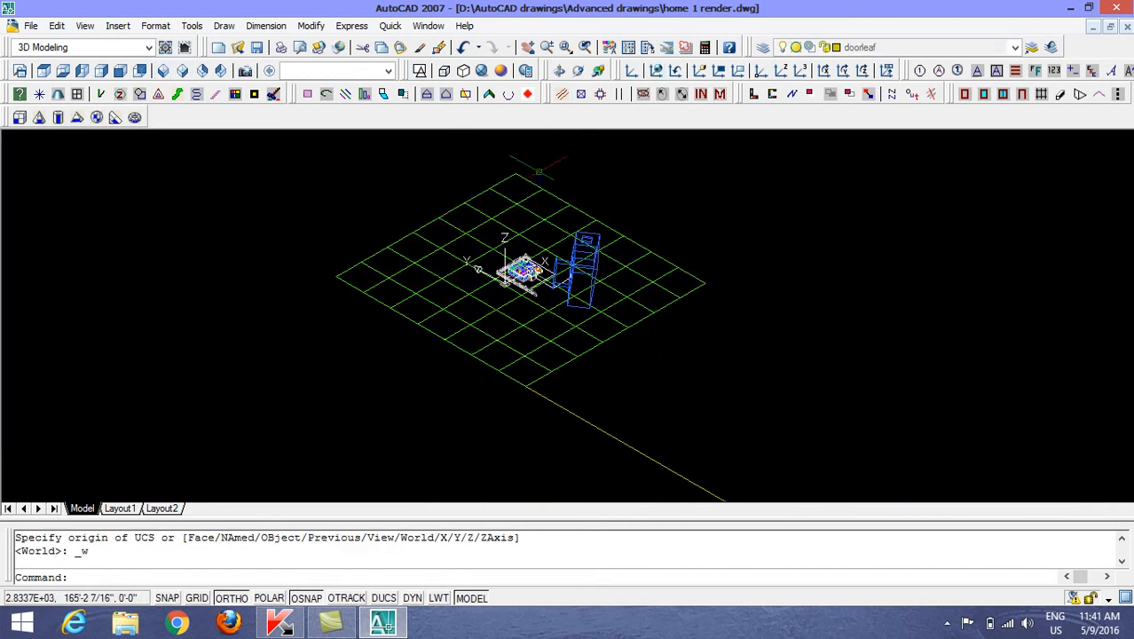
Erase the fence segment with its pillar that turns across the far end of the back boundary fence
scroll(532, 240, up, 14)
text(e)
key(space)
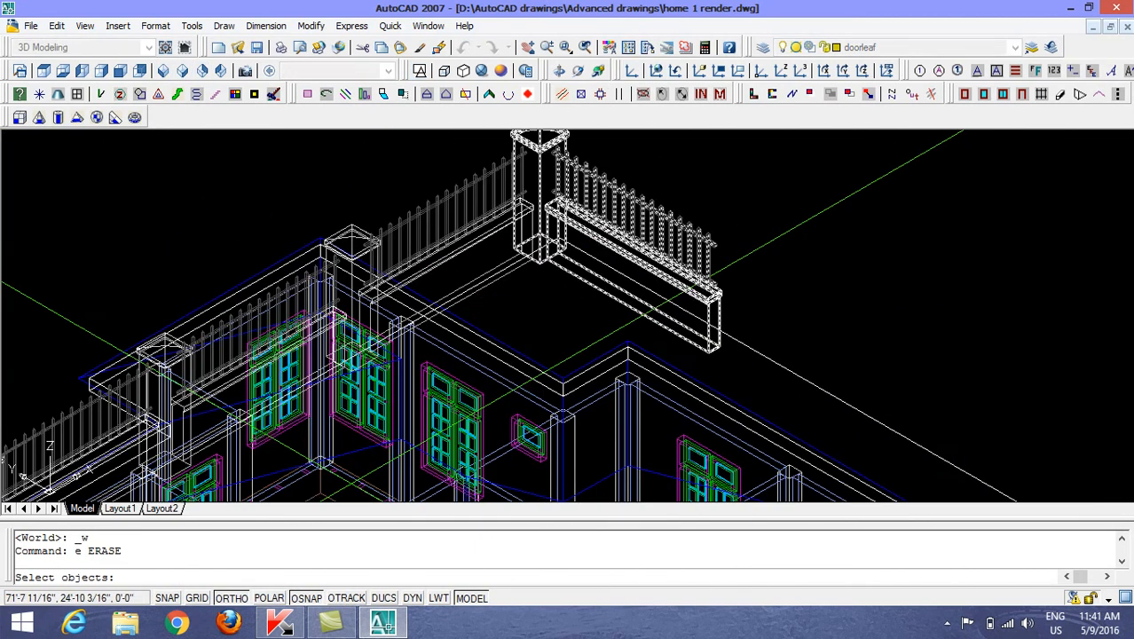
click(592, 237)
key(space)
Copy the last fence segment with its pillar repeatedly end to end, extending the back boundary fence in a straight line past the house
text(c)
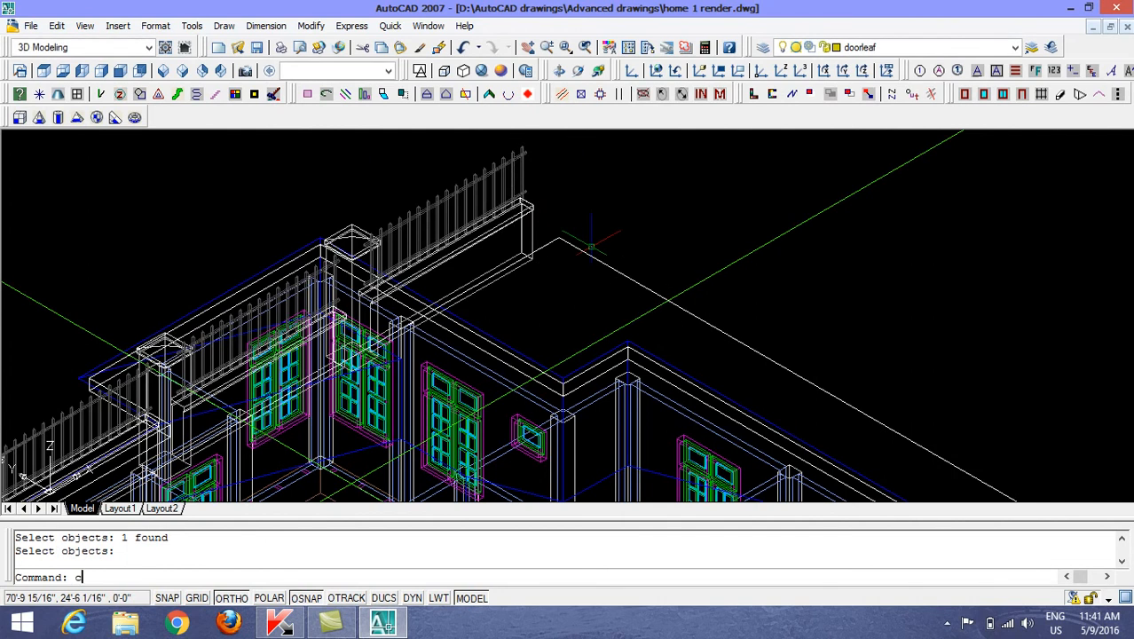
text(o)
key(space)
click(514, 238)
click(496, 224)
scroll(359, 343, up, 4)
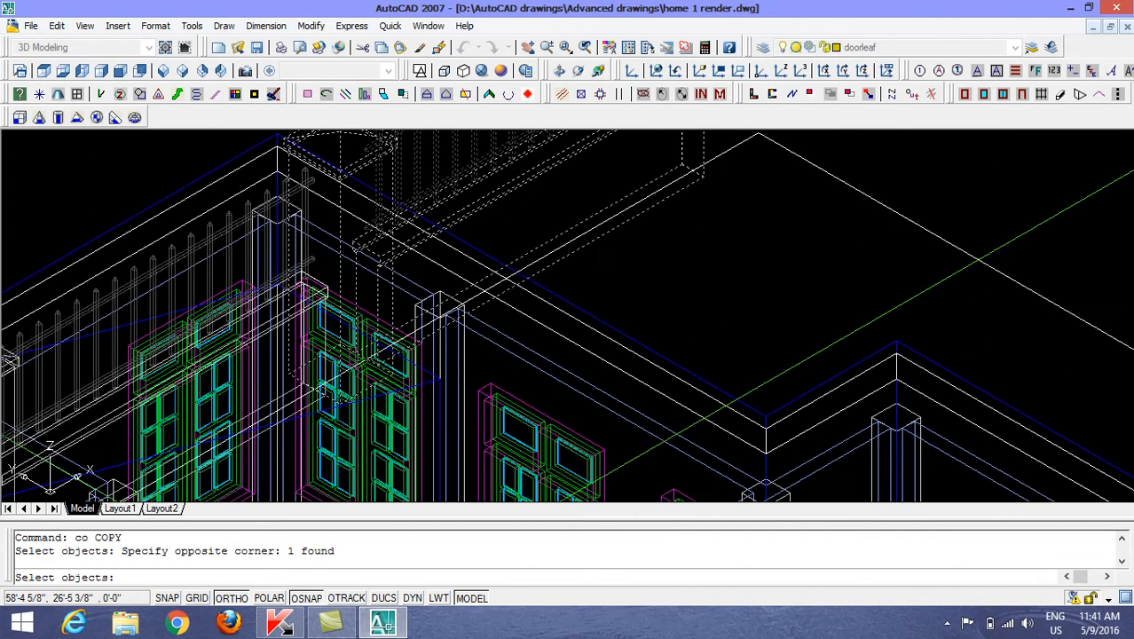
scroll(359, 342, up, 3)
scroll(360, 343, up, 4)
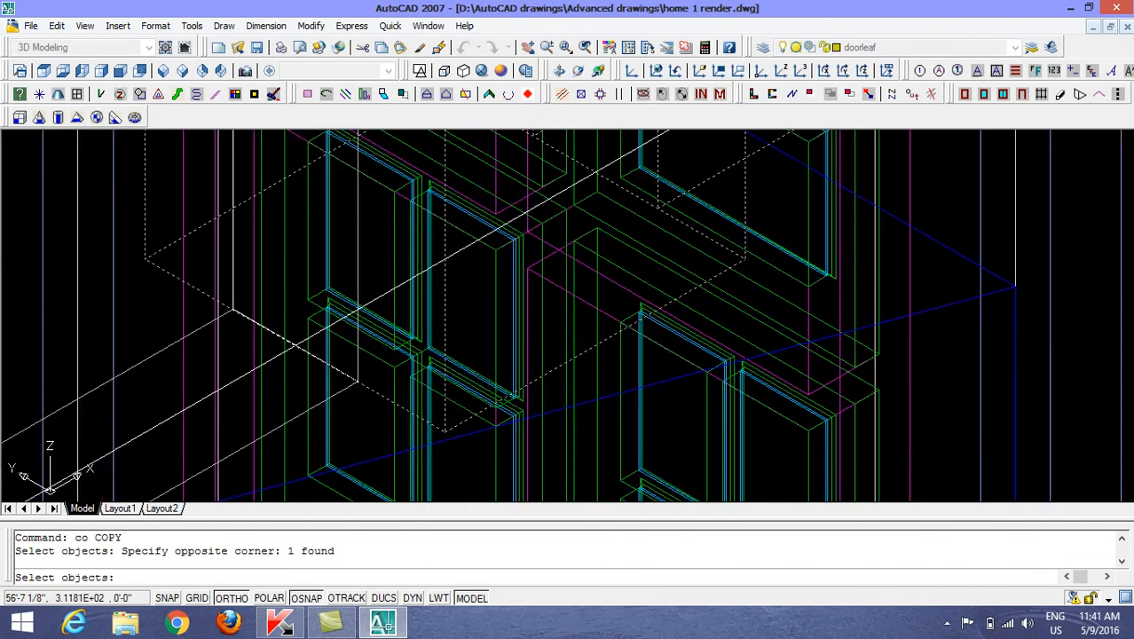
key(space)
click(294, 346)
scroll(601, 259, up, 6)
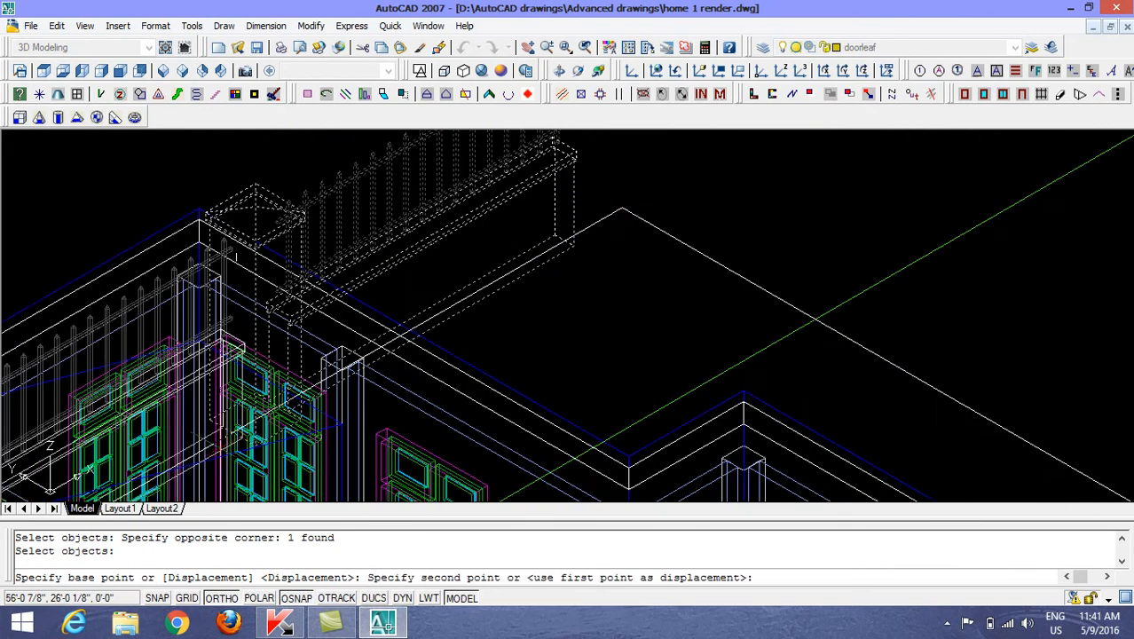
click(583, 264)
scroll(488, 341, down, 3)
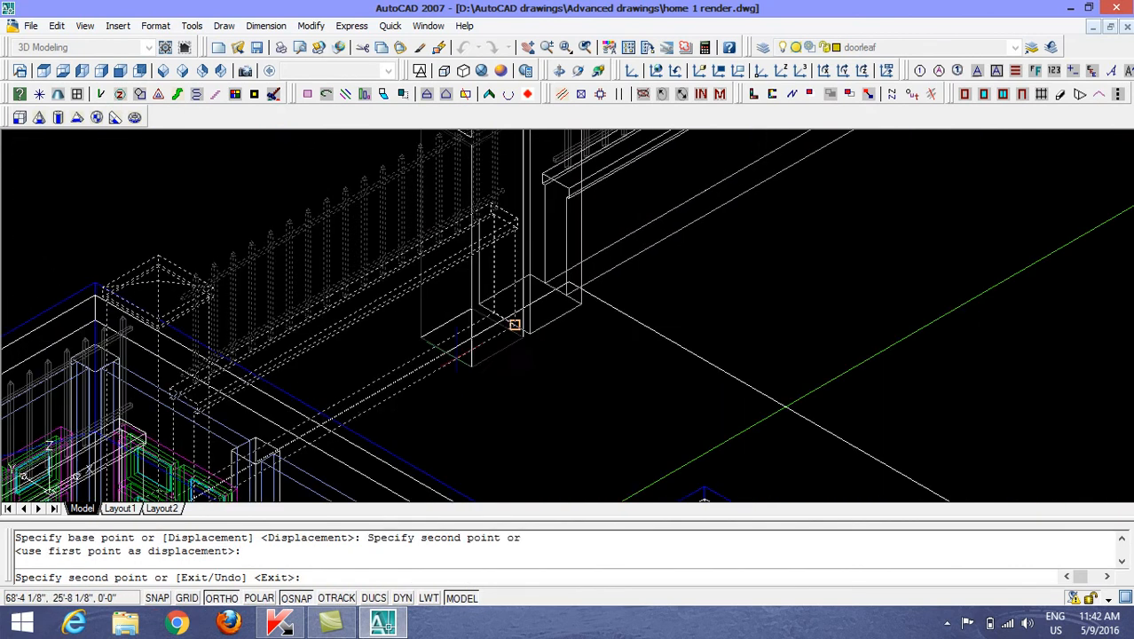
middle_drag(879, 147, 714, 424)
scroll(716, 424, up, 1)
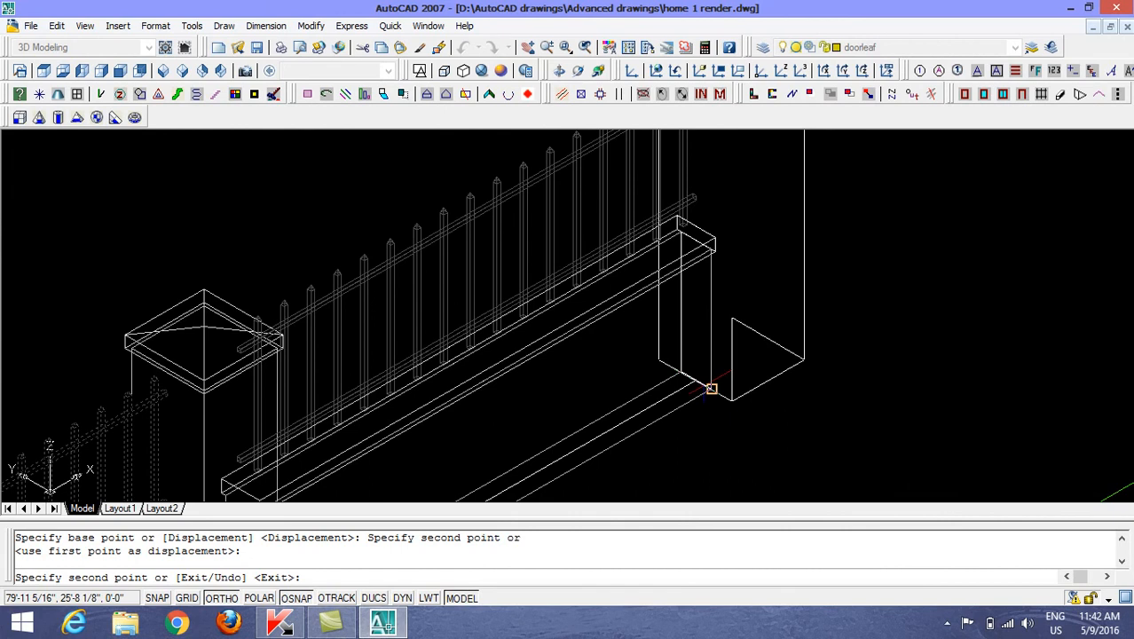
scroll(696, 380, down, 8)
key(Return)
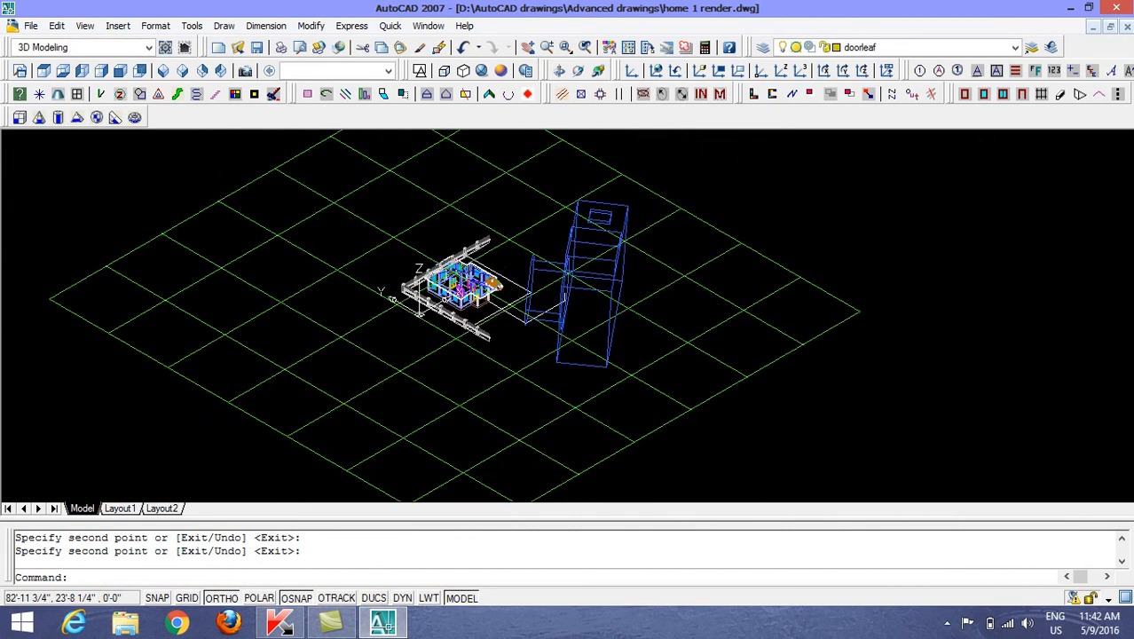
scroll(382, 311, up, 3)
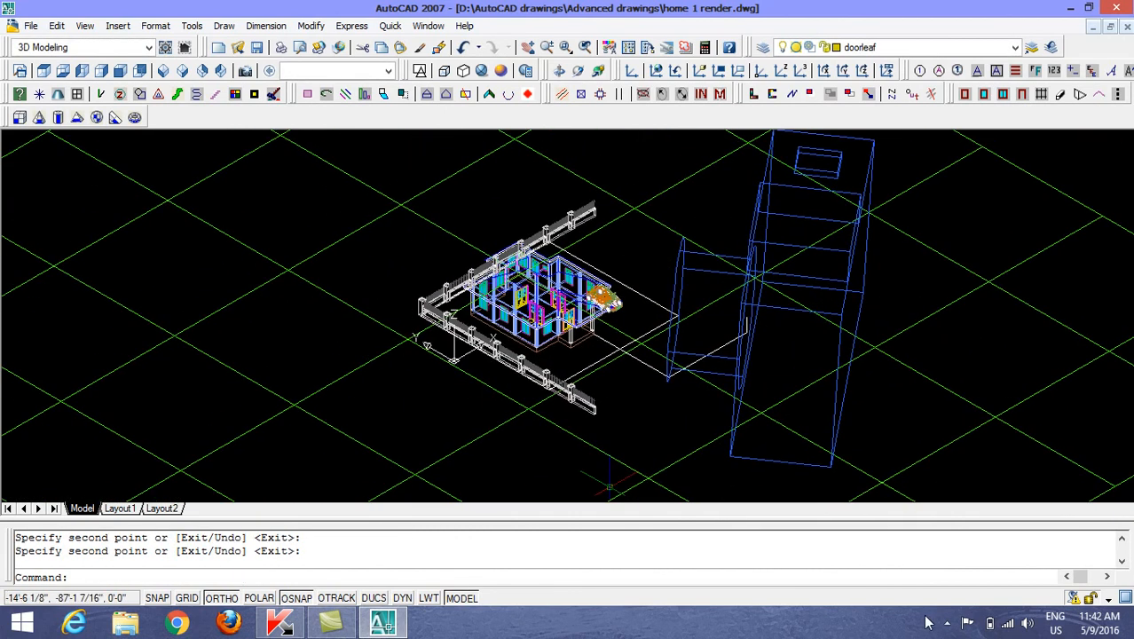
click(946, 622)
click(933, 538)
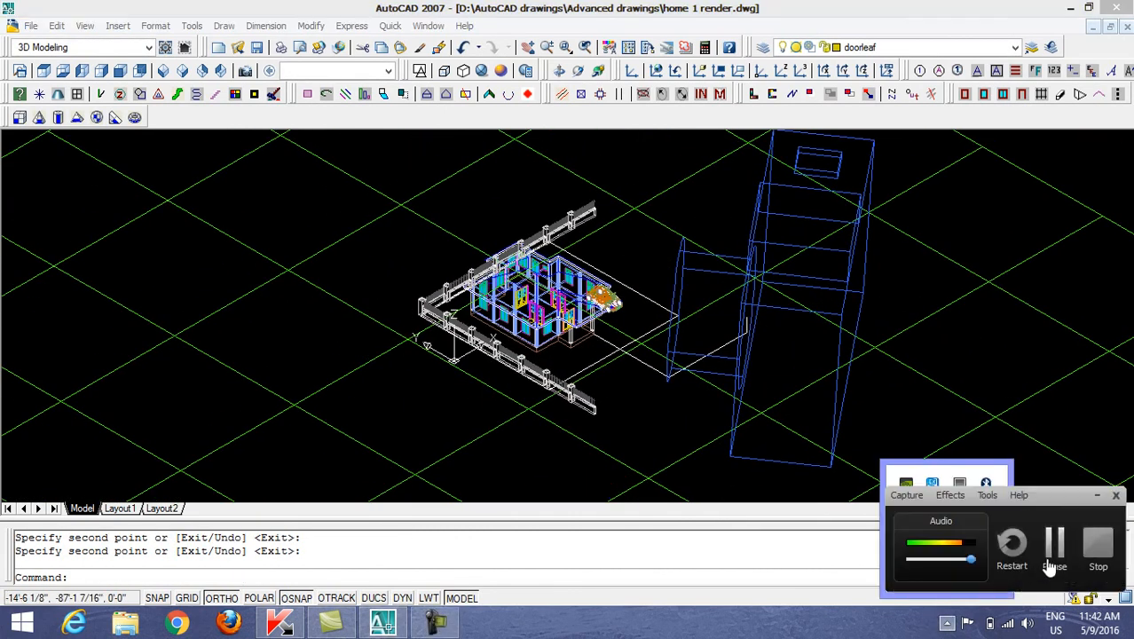